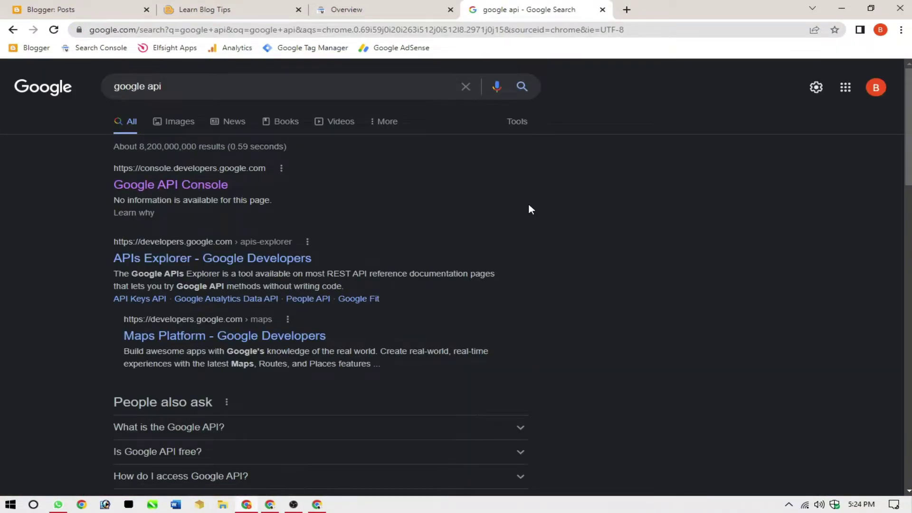
Open the Google API Console, keep Pakistan as the country, accept the terms of service, opt into email updates and continue
click(191, 194)
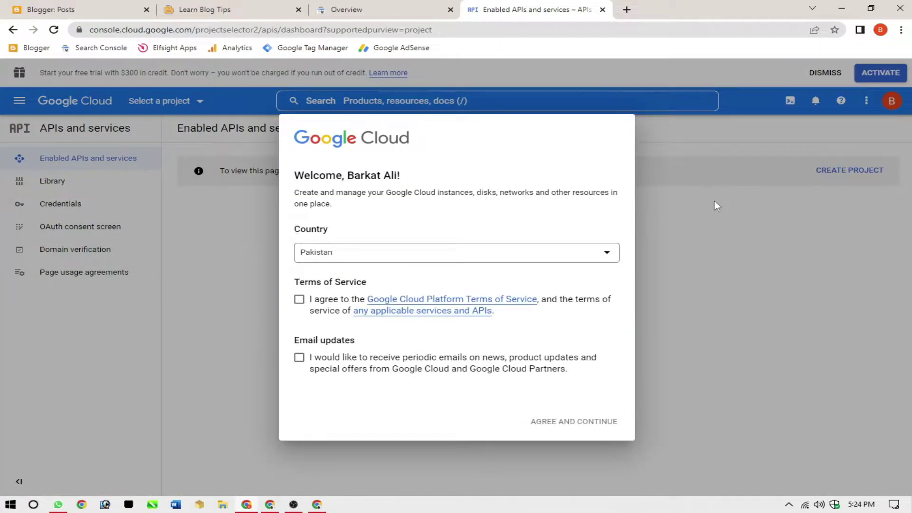
click(373, 261)
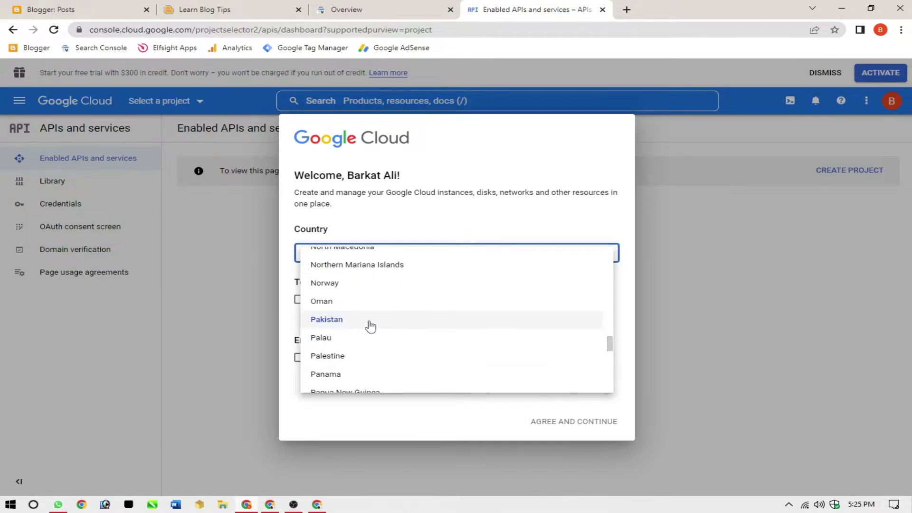
click(369, 325)
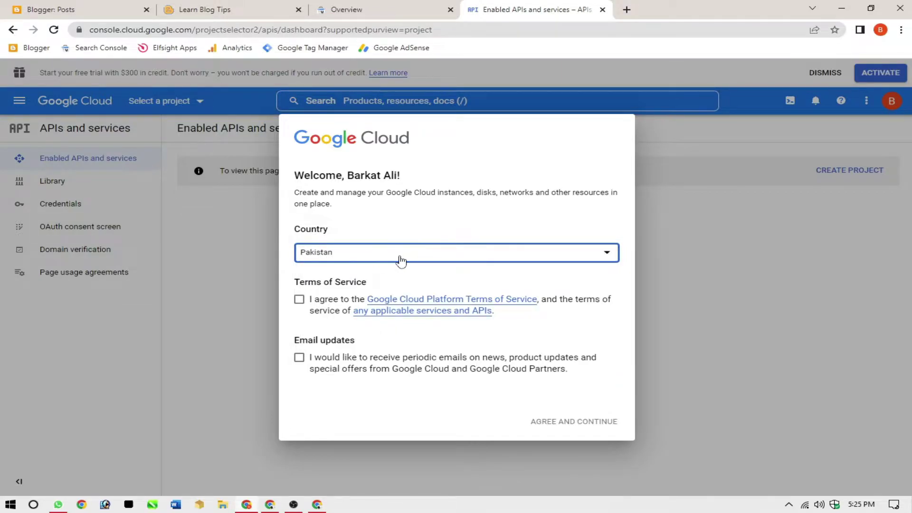
click(299, 302)
click(299, 305)
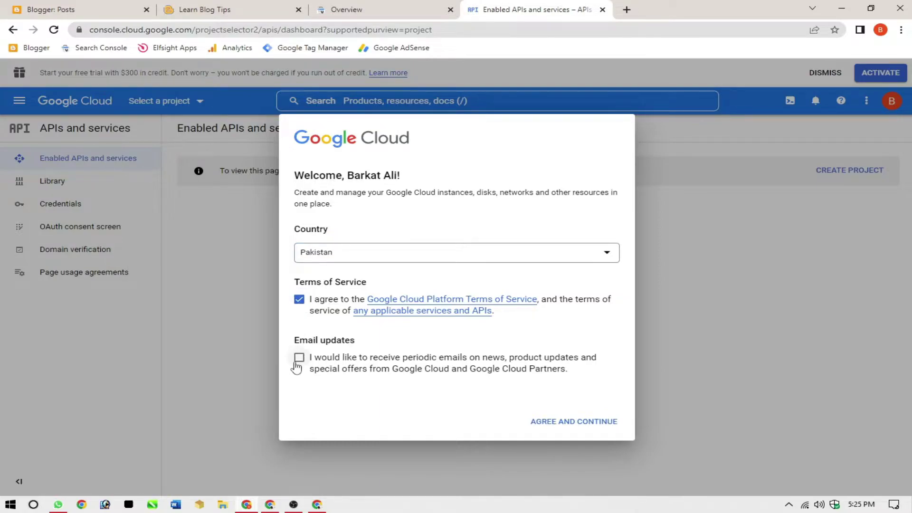
click(299, 362)
click(578, 424)
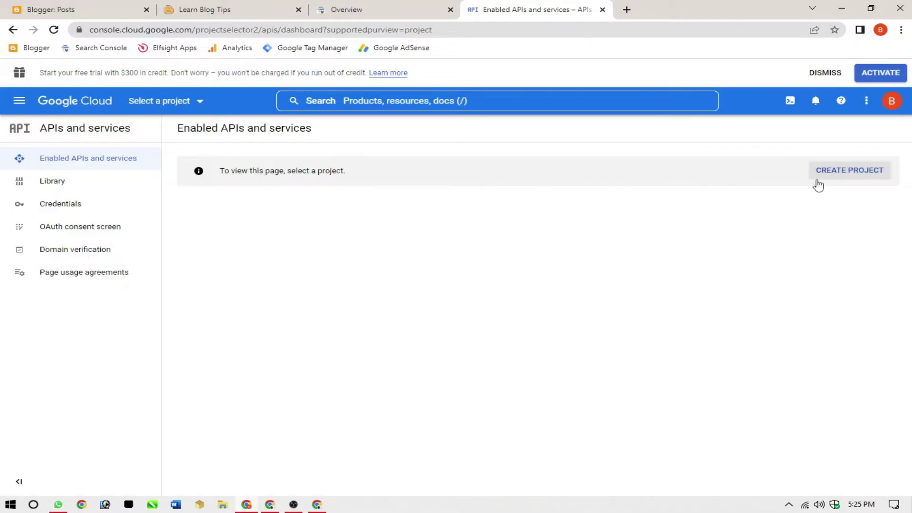
Create a new Google Cloud project named "Blogger API" without an organisation
click(856, 179)
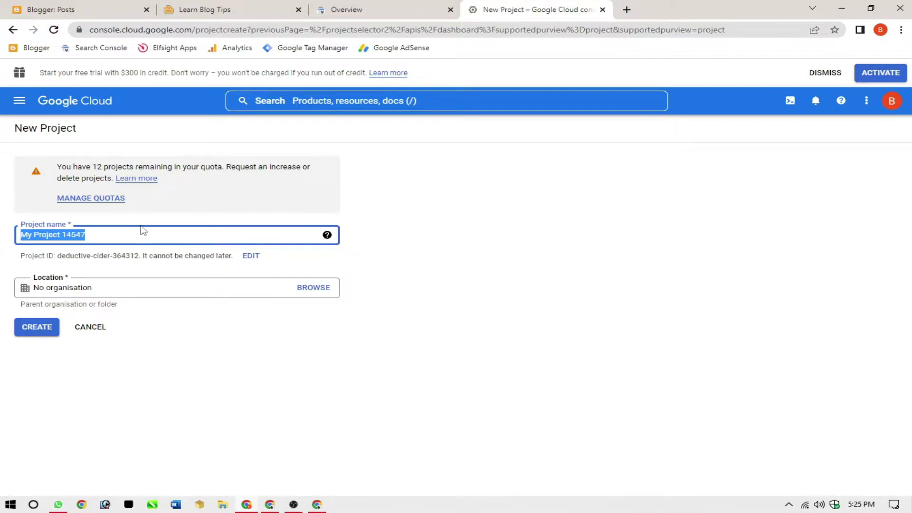
key(BackSpace)
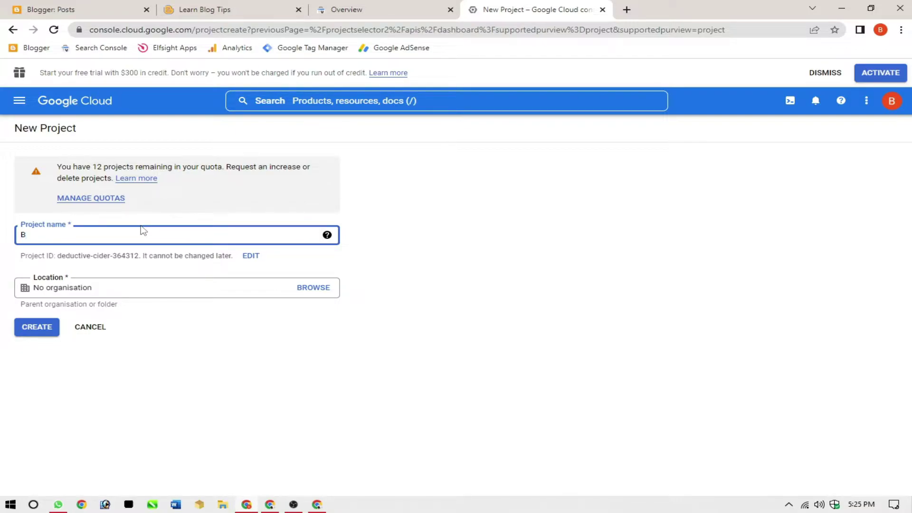
text(Blogge)
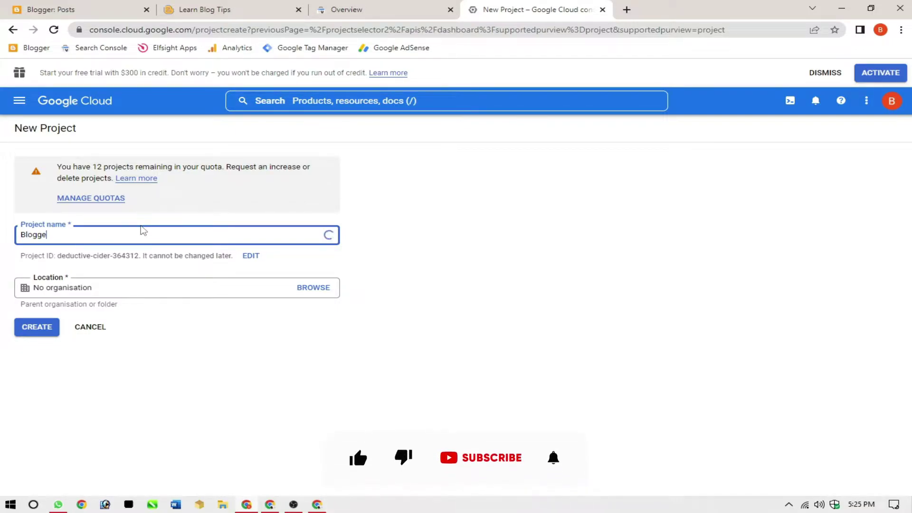
text(r API)
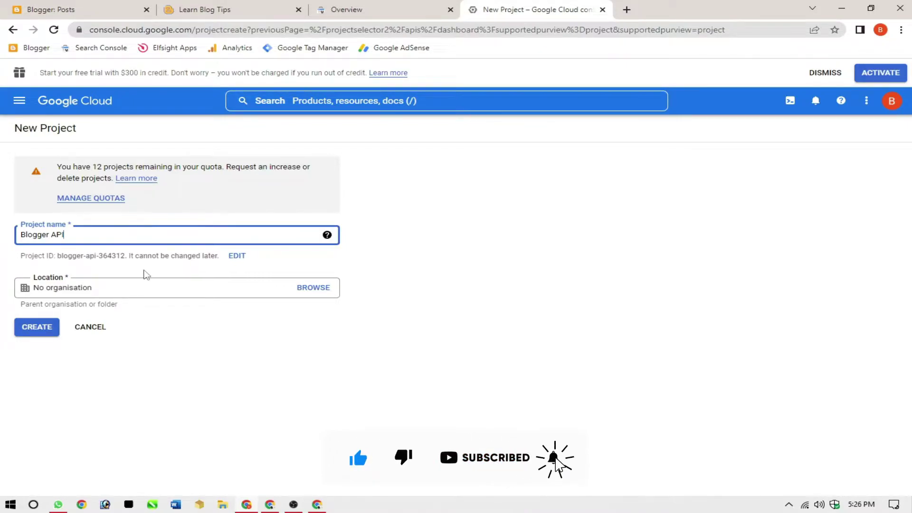
click(37, 335)
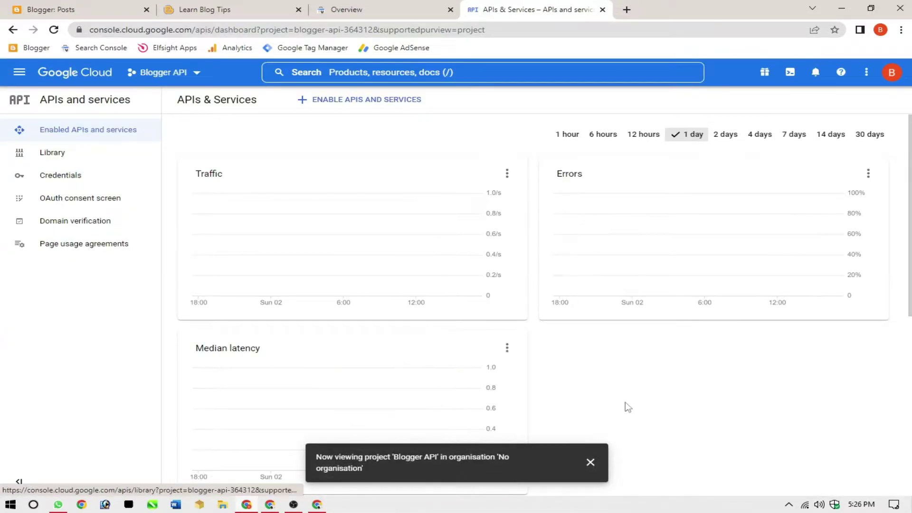
click(590, 462)
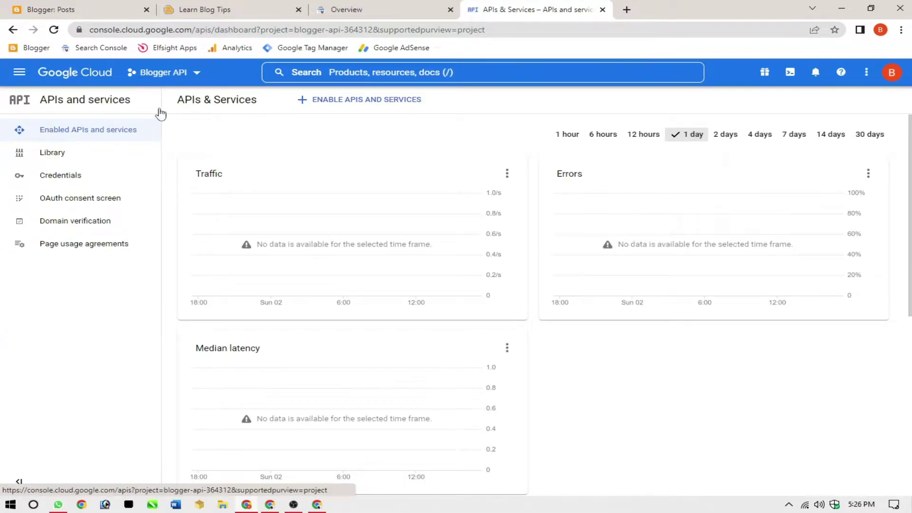
Create a service account named "Blogger API" in the project's IAM and admin section
click(19, 76)
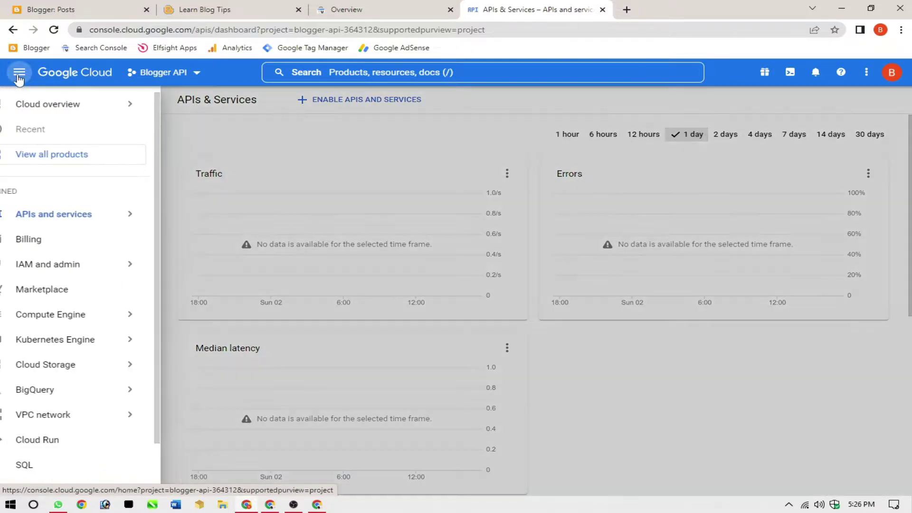
mouse_move(52, 273)
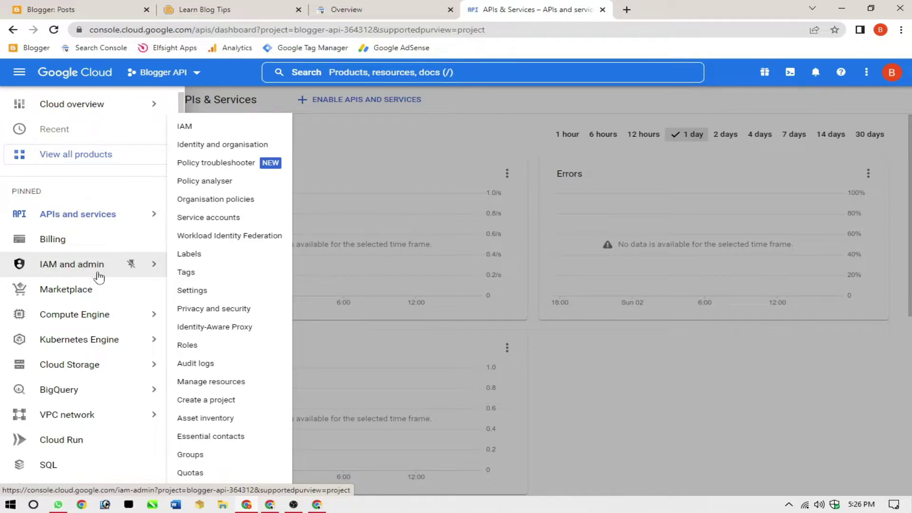
click(245, 227)
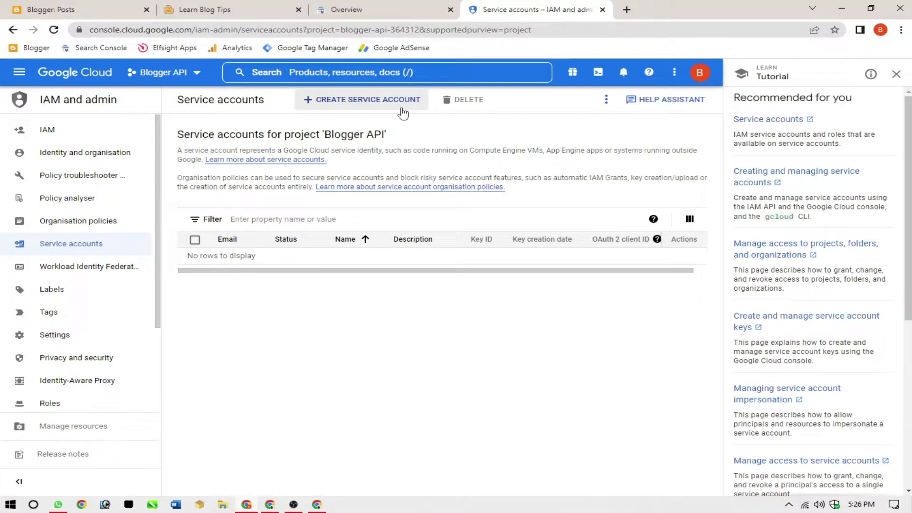
click(346, 102)
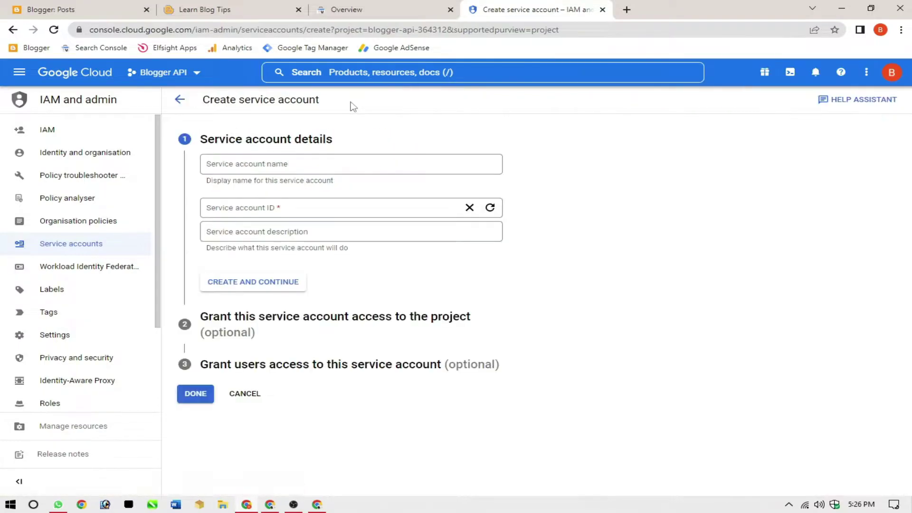
click(261, 167)
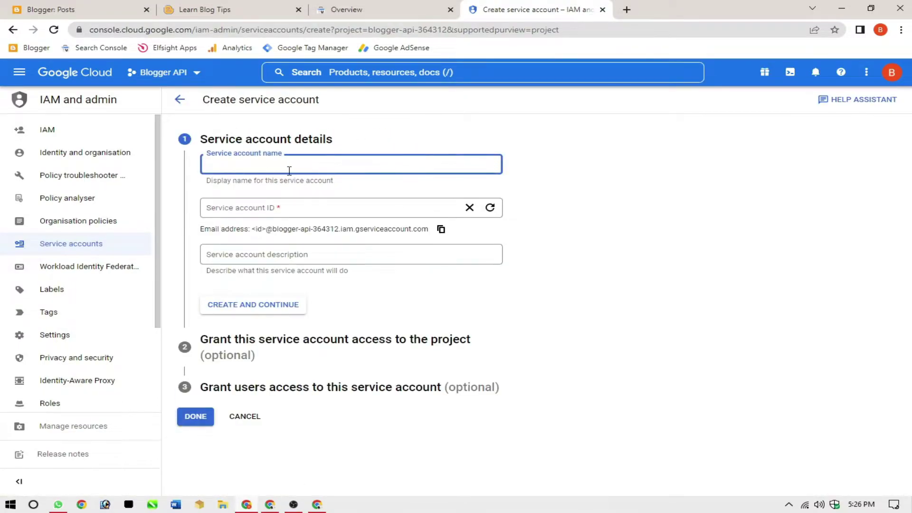
text(Blogger API)
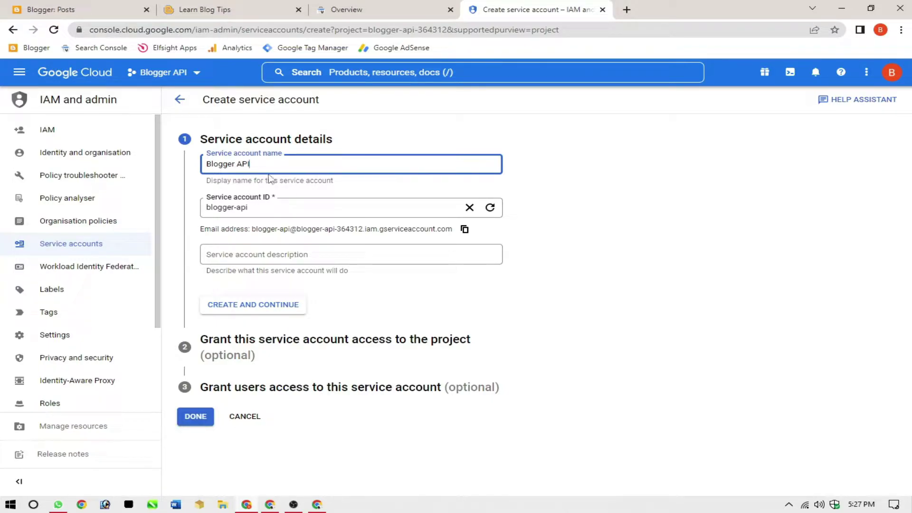
click(253, 306)
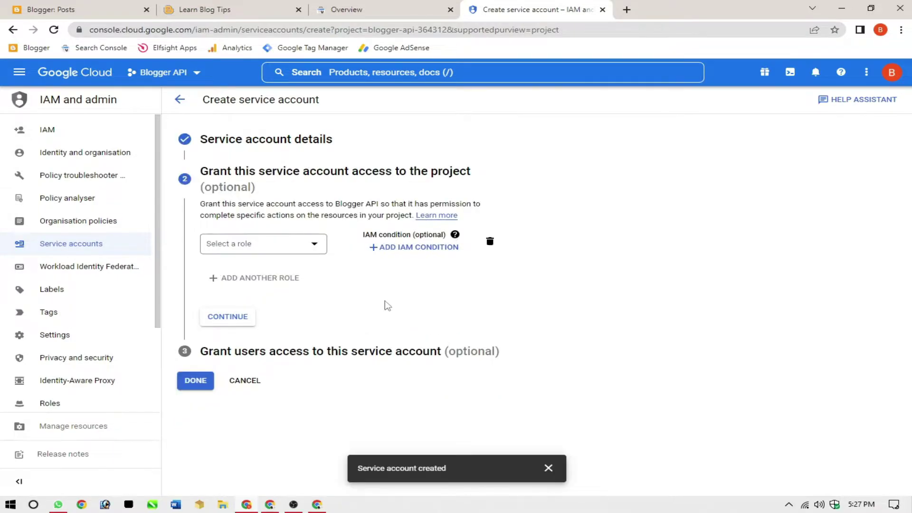
Grant the new service account the Owner role on the project and finish its setup without granting user access
click(258, 247)
text(OWNER)
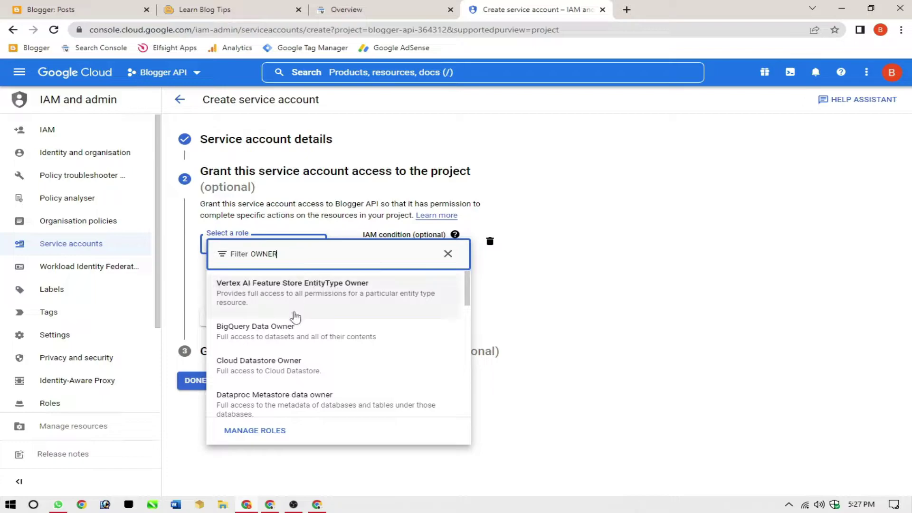
scroll(306, 399, down, 3)
scroll(316, 327, up, 1)
scroll(242, 341, down, 1)
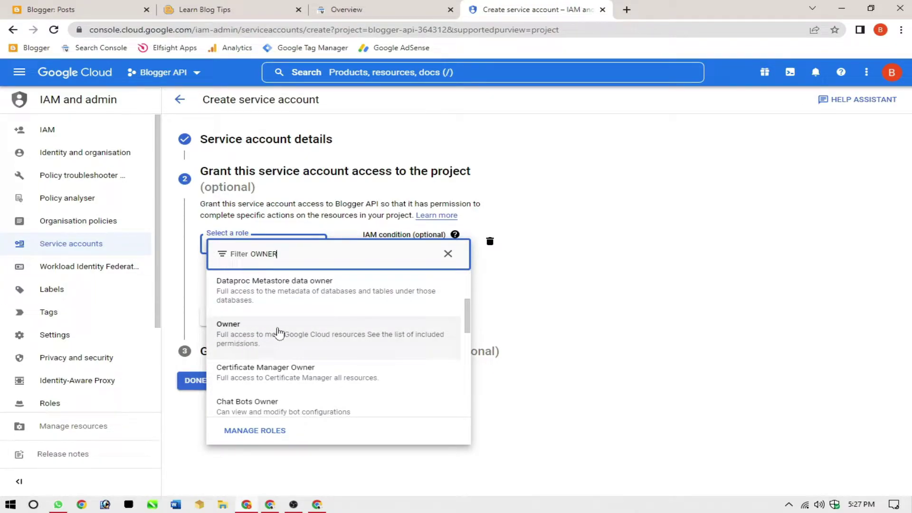
click(264, 342)
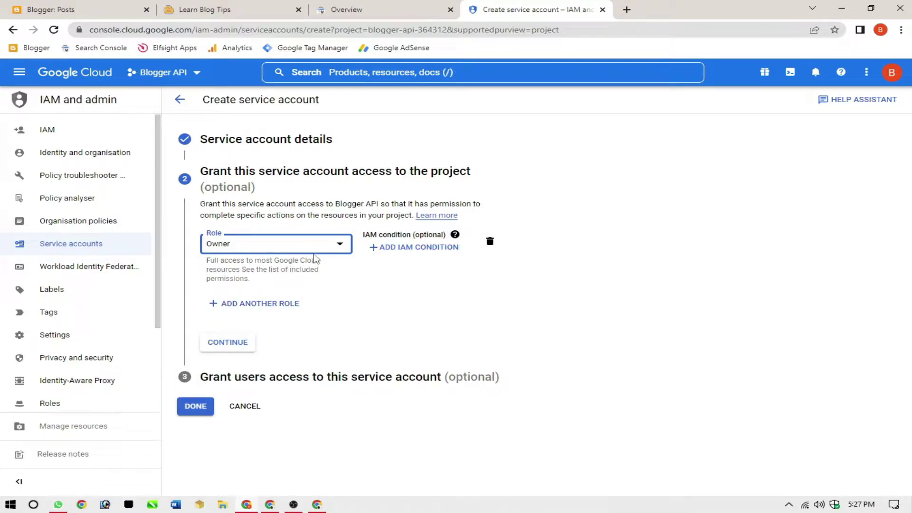
click(218, 347)
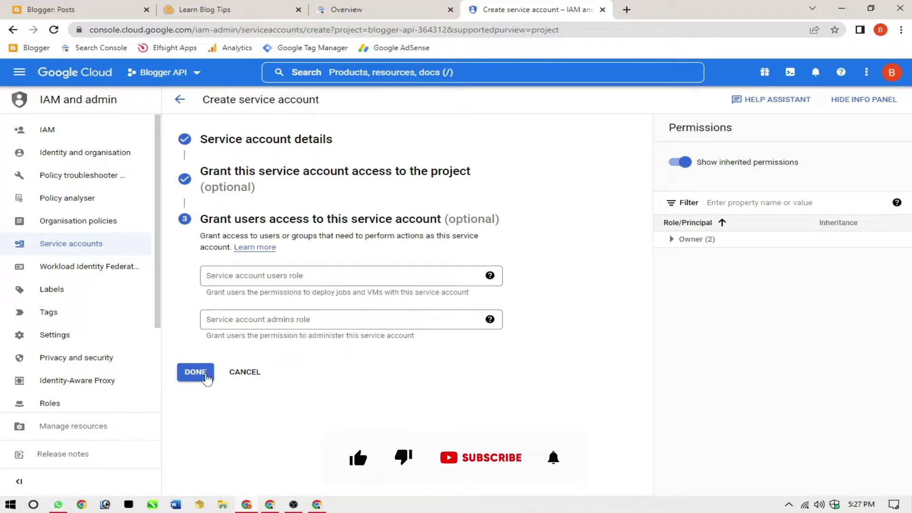
click(196, 375)
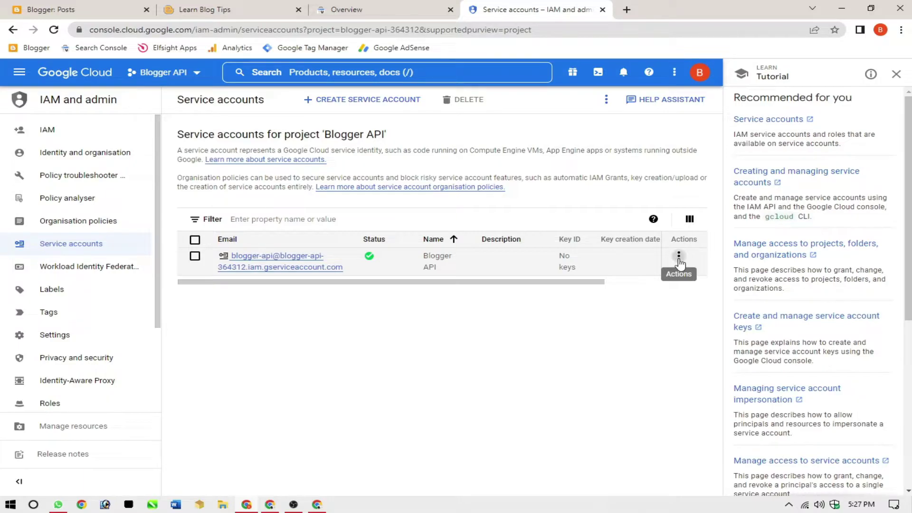
Create and download a new JSON private key for the Blogger API service account
click(679, 257)
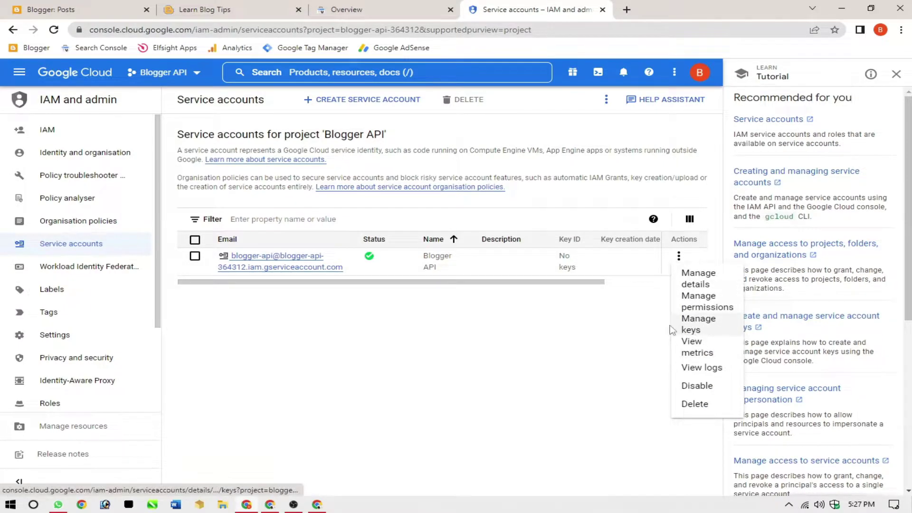
click(708, 333)
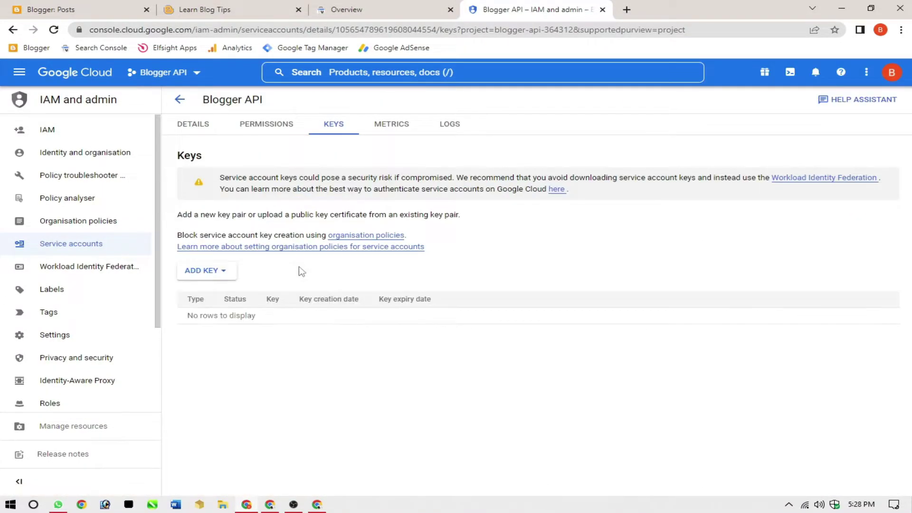
click(219, 274)
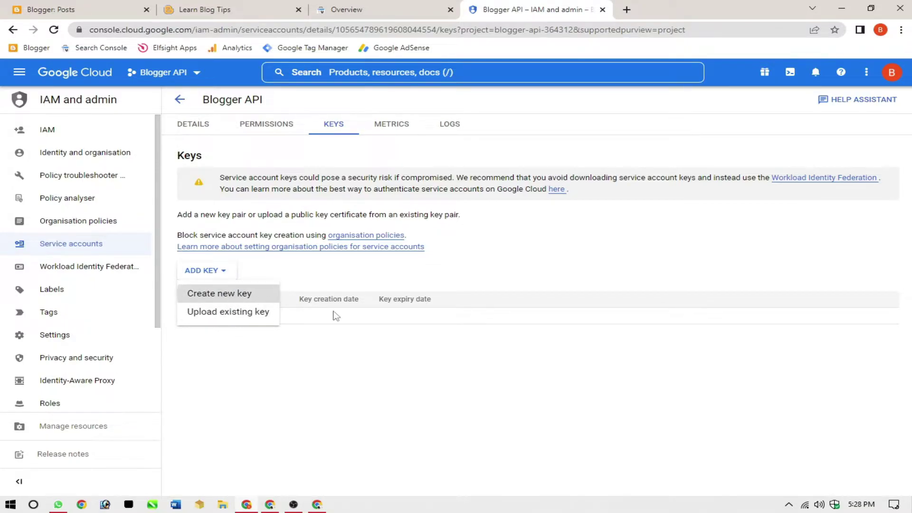
click(266, 294)
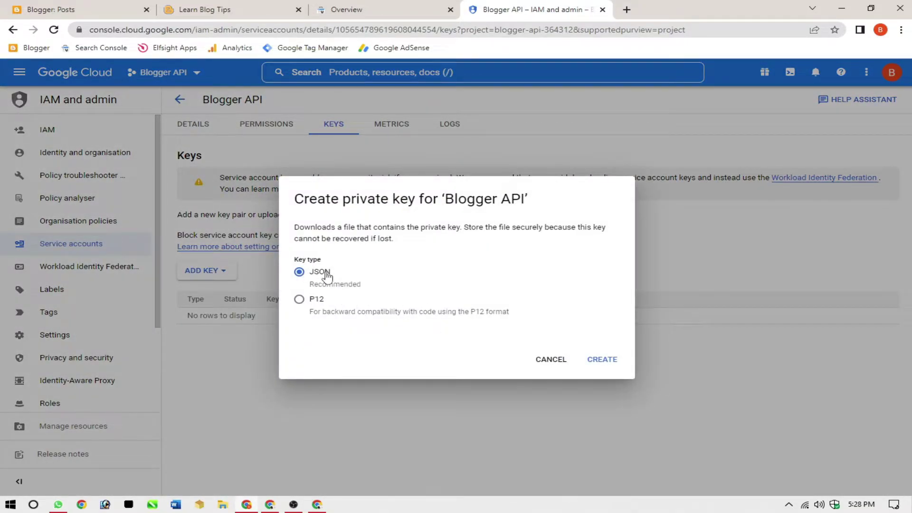
click(602, 360)
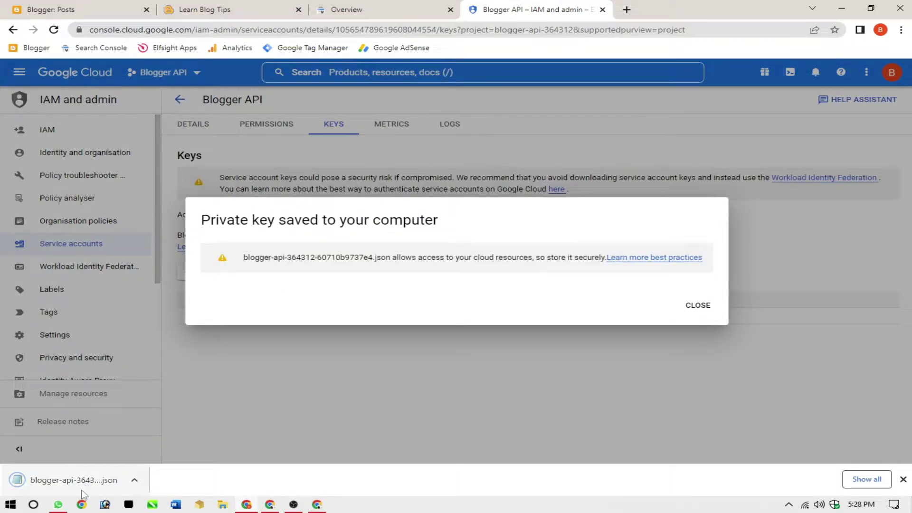
click(305, 173)
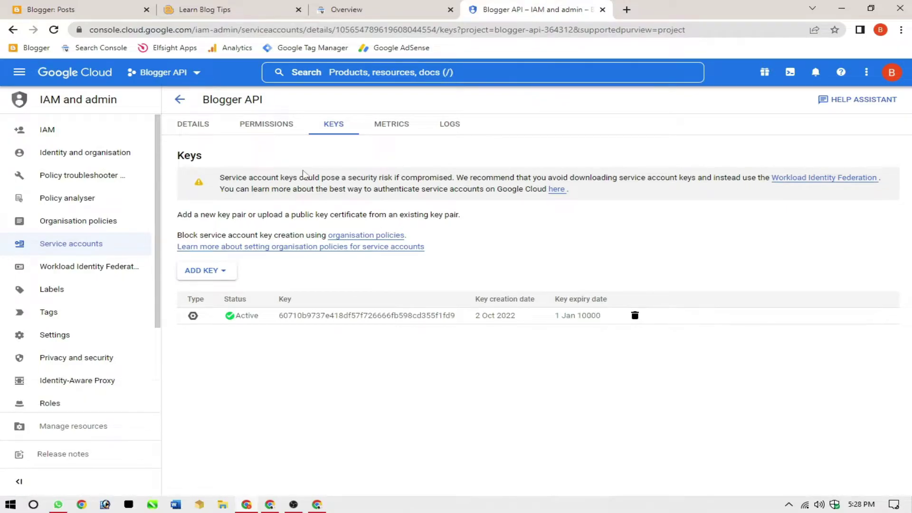
Copy the service account's email address from its details page
click(180, 99)
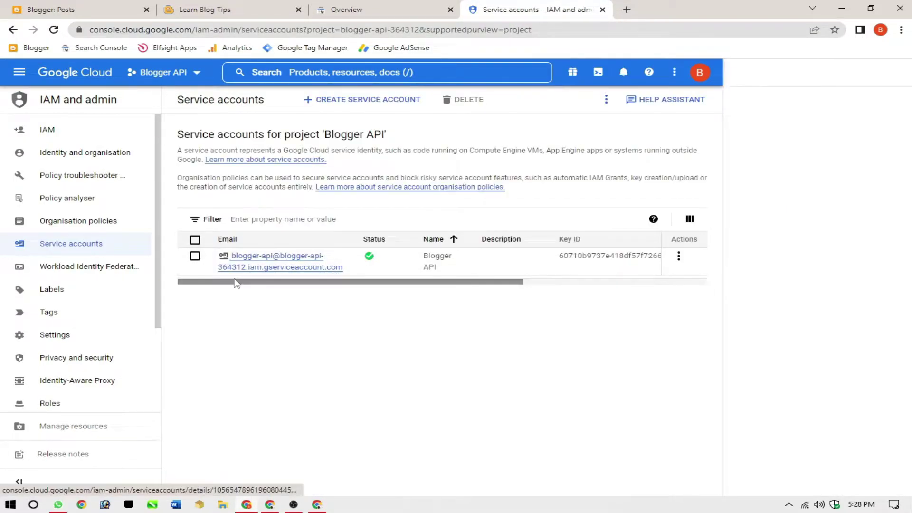
click(679, 258)
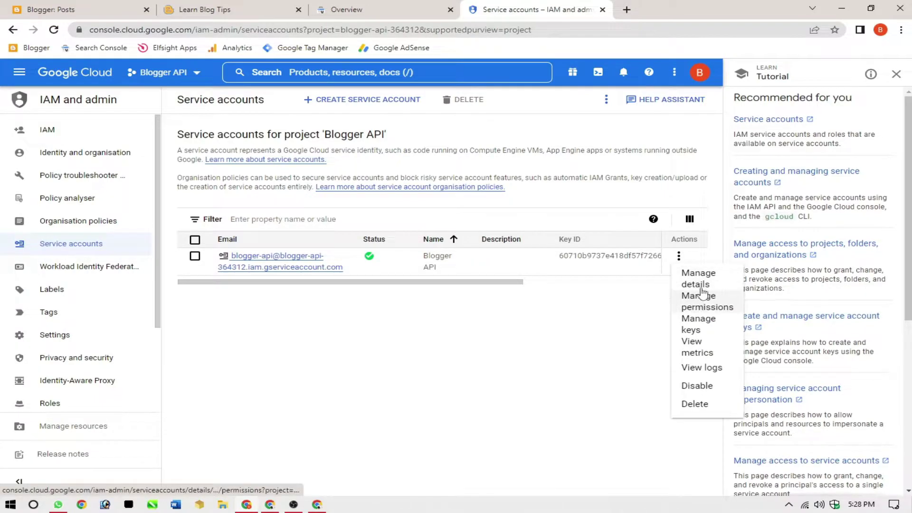
click(703, 287)
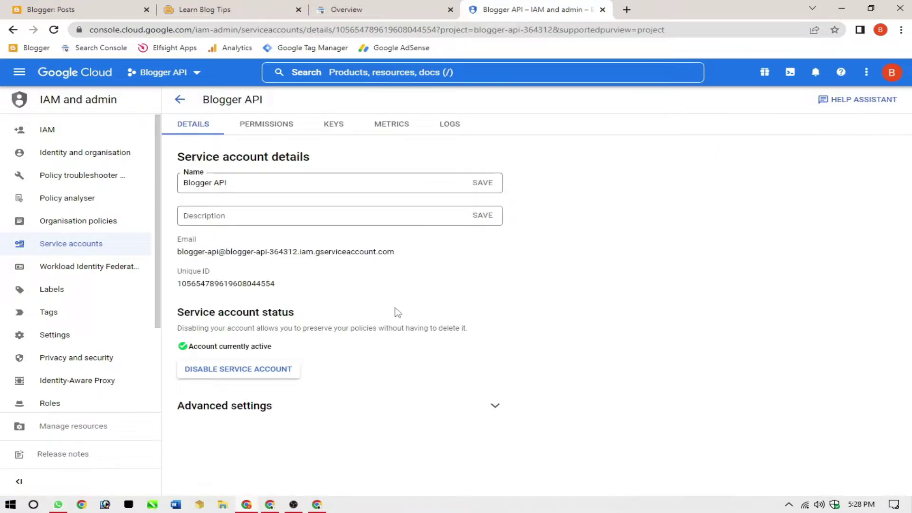
drag(178, 242, 398, 254)
key(ctrl+c)
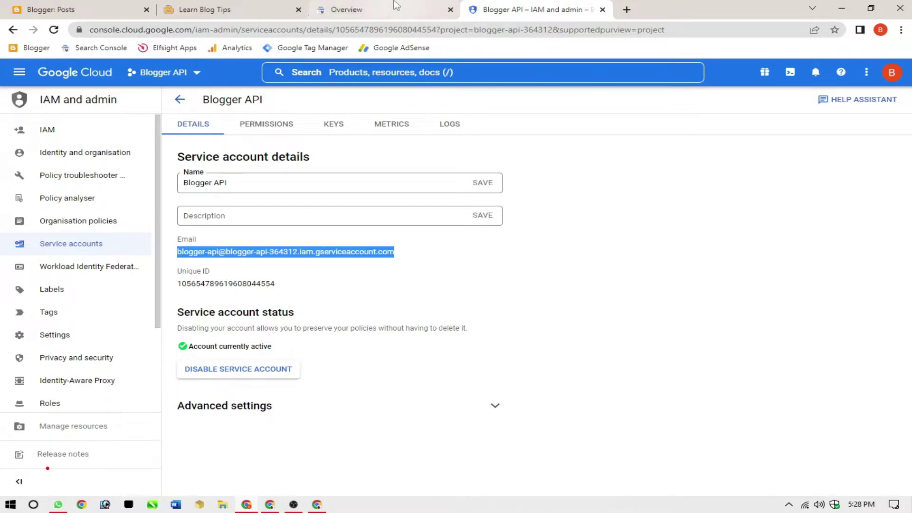
Open the users and permissions settings of the blog's Search Console property
click(346, 14)
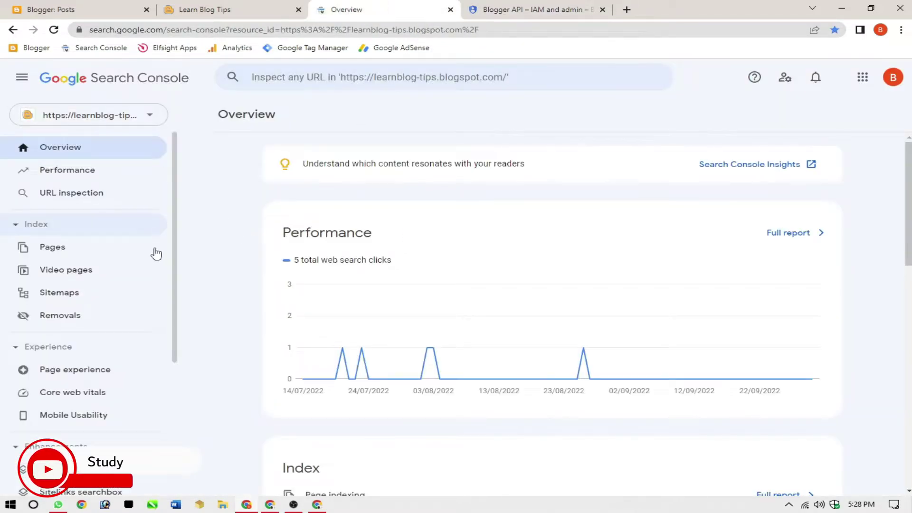
scroll(119, 309, down, 3)
scroll(114, 299, down, 1)
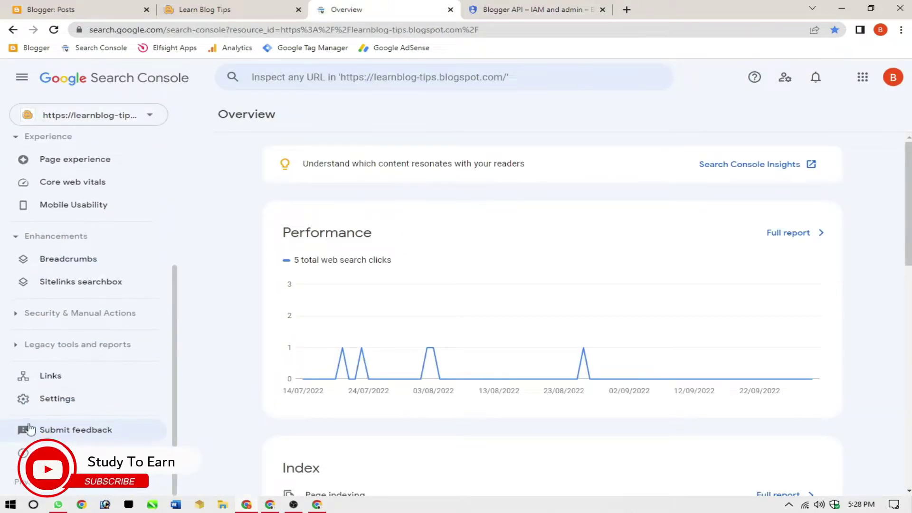
click(71, 410)
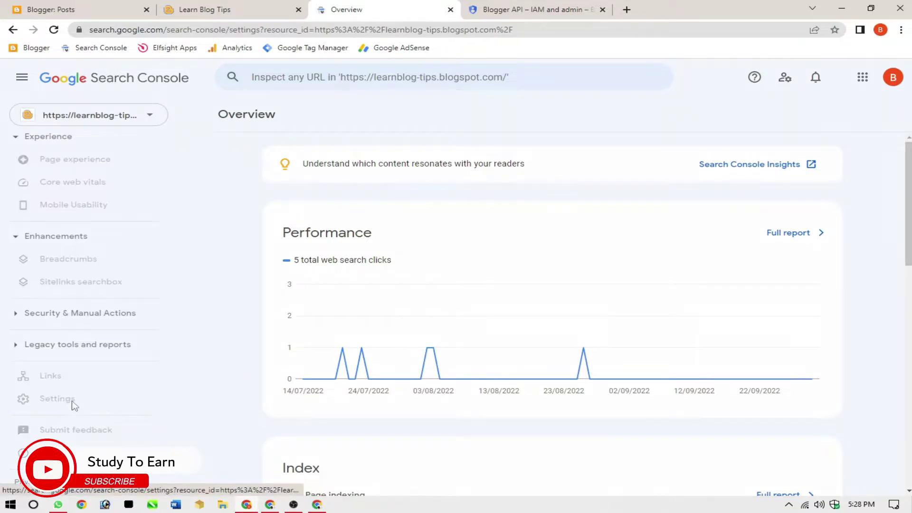
click(525, 224)
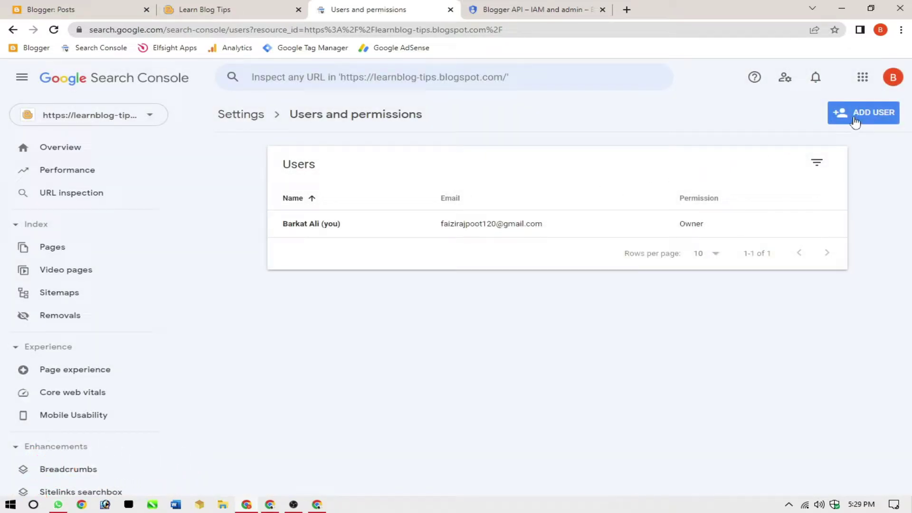
Add the copied service account email as a user of the Search Console property with Owner permission
click(859, 118)
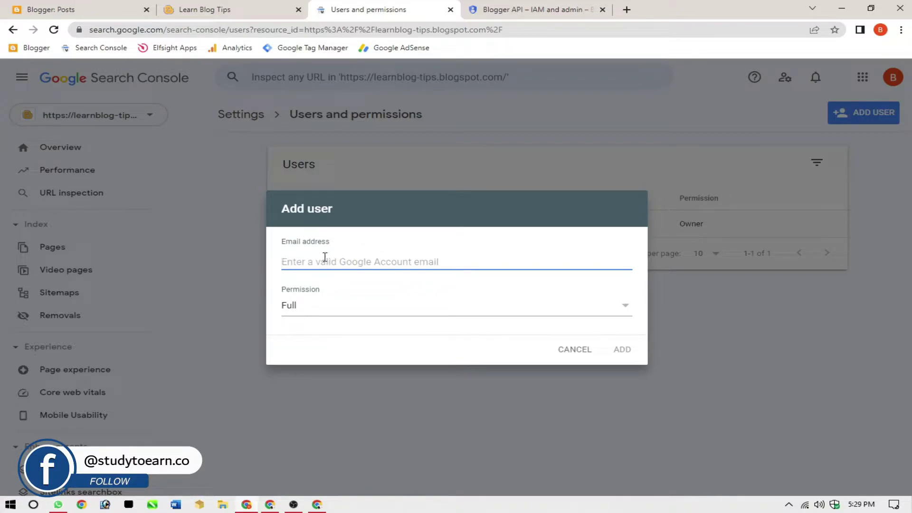
key(ctrl+v)
click(322, 306)
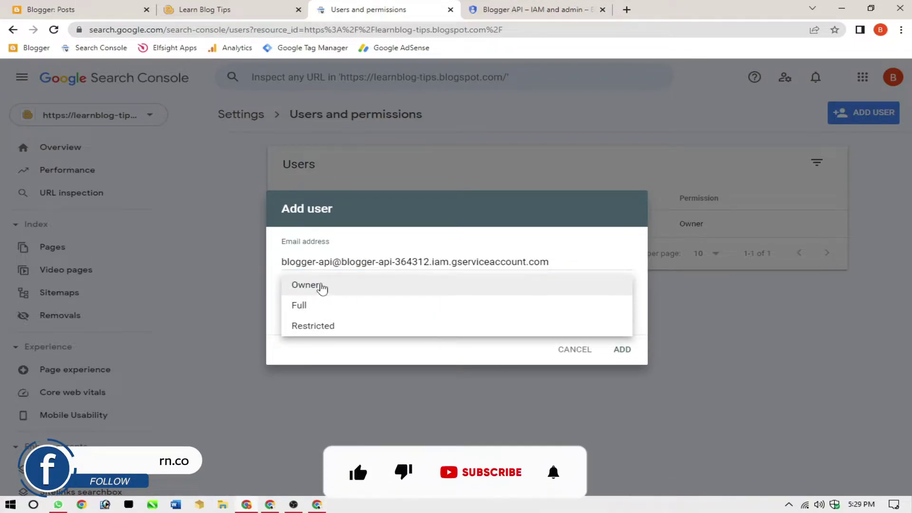
click(323, 286)
click(623, 350)
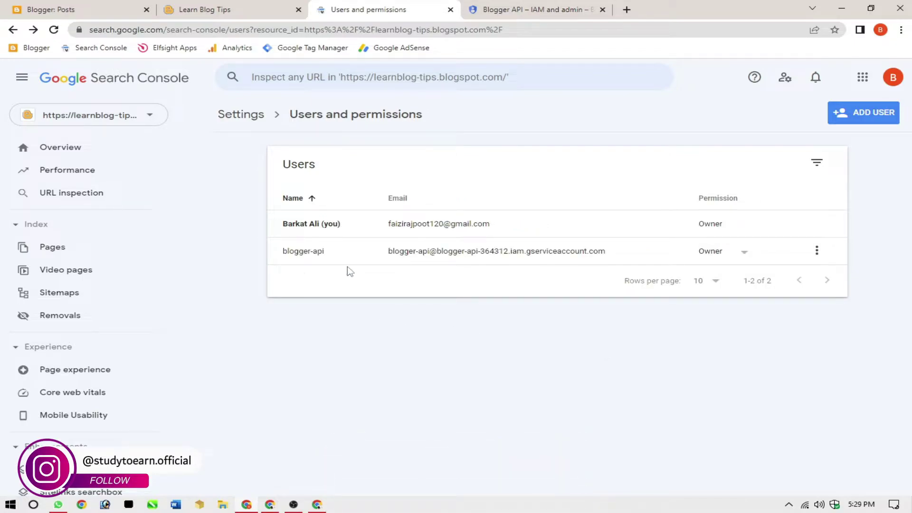
drag(606, 253, 388, 251)
click(432, 321)
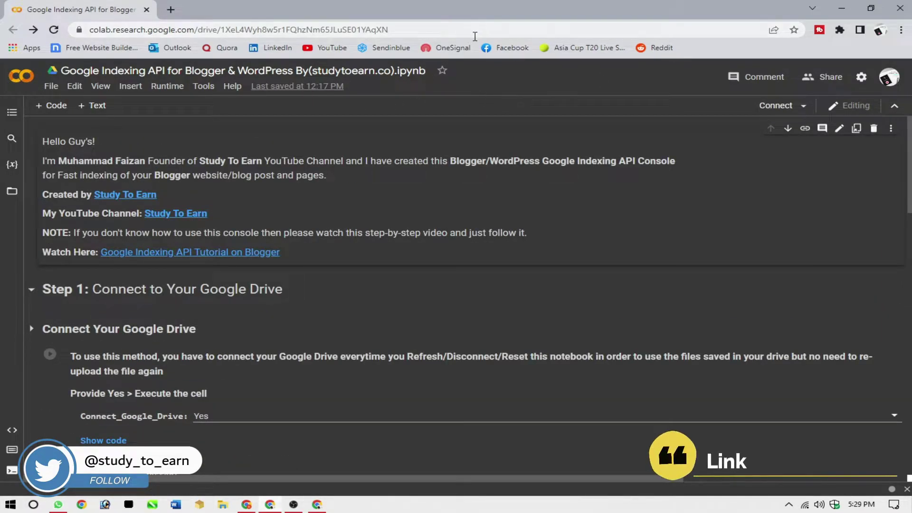
Copy the link of the Google Indexing API Colab notebook and open it in a new tab of the blog account's browser window
click(409, 27)
key(ctrl+c)
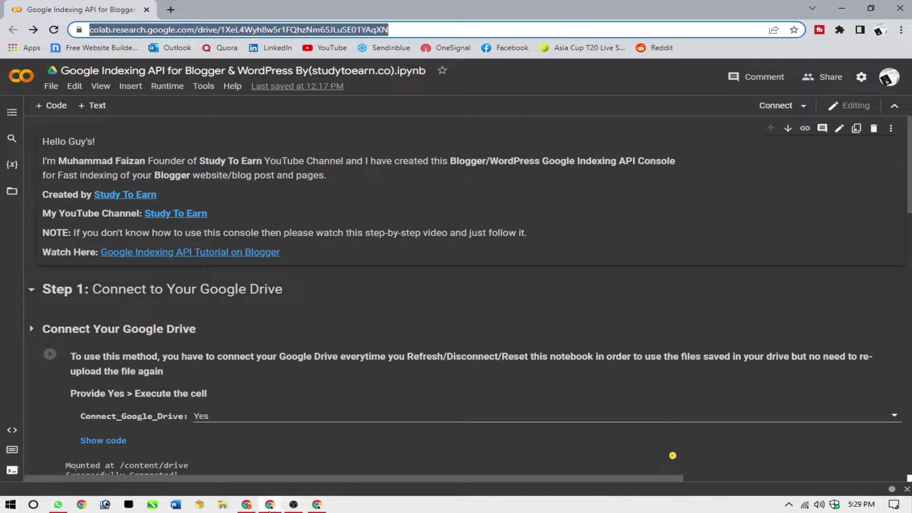
mouse_move(269, 508)
click(259, 507)
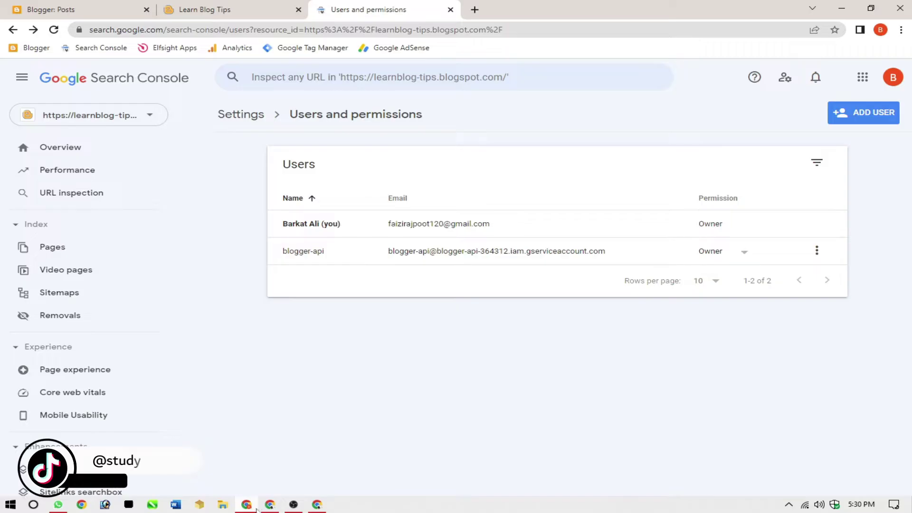
click(474, 9)
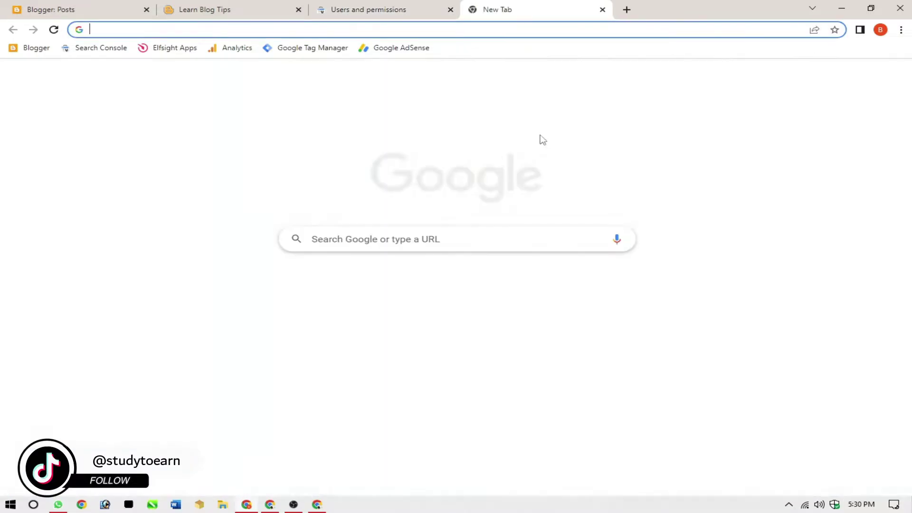
key(ctrl+v)
key(Return)
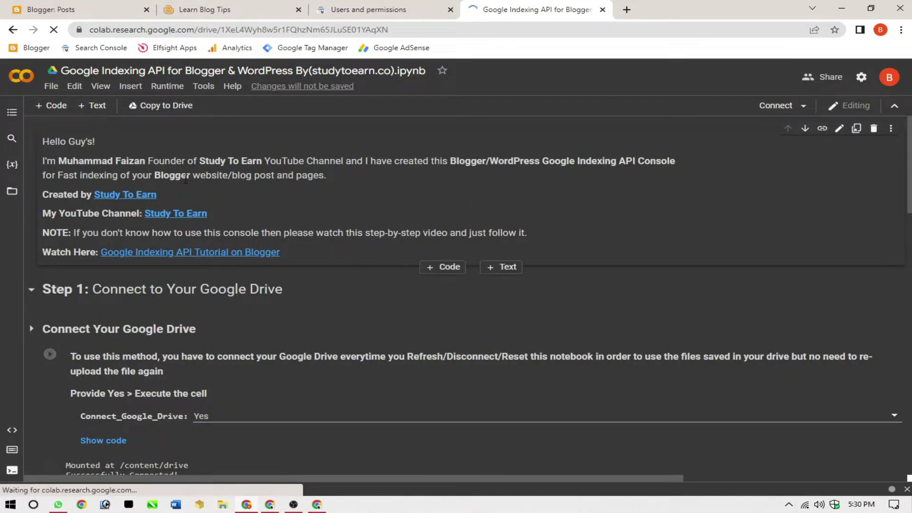
Review the Google Indexing API notebook's introduction and its sections for connecting Google Drive and replacing the Drive path
scroll(500, 391, down, 3)
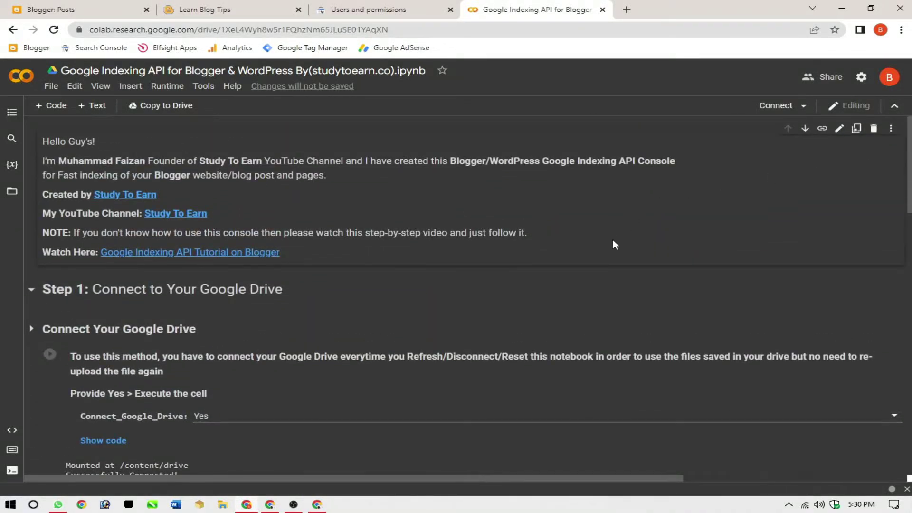
scroll(606, 266, down, 2)
scroll(164, 262, up, 2)
scroll(403, 223, down, 5)
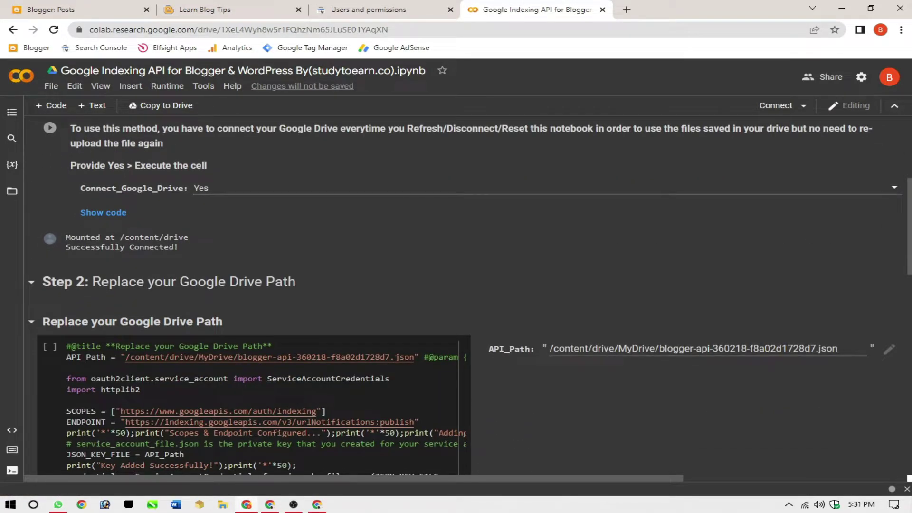
scroll(456, 294, down, 5)
scroll(456, 295, up, 12)
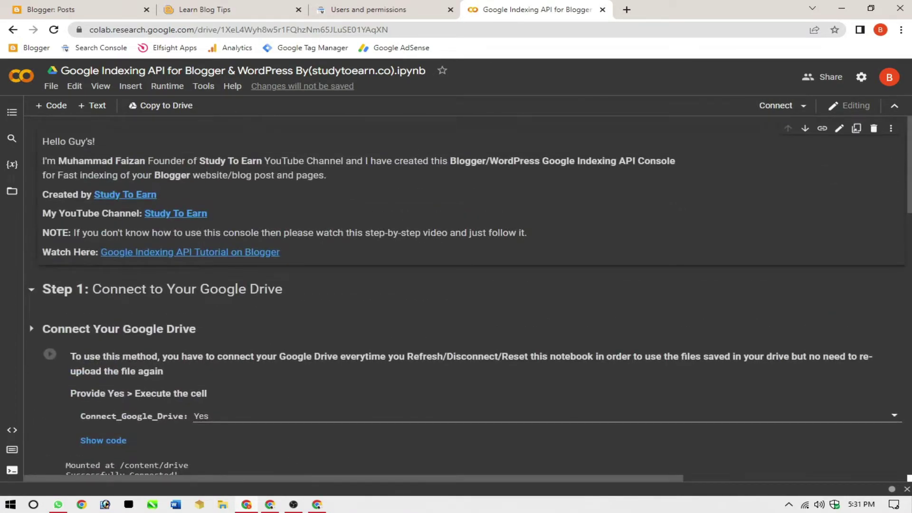
scroll(456, 295, down, 11)
scroll(456, 294, up, 9)
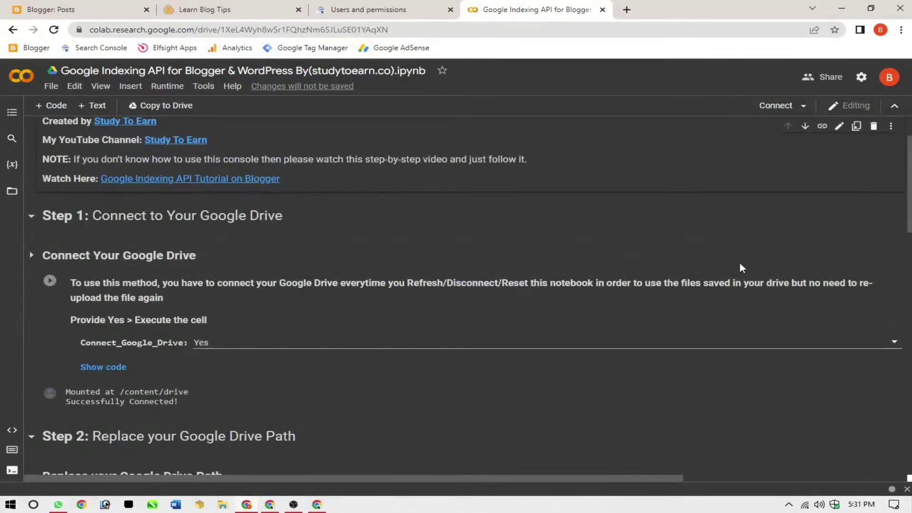
scroll(689, 256, down, 3)
scroll(556, 252, up, 4)
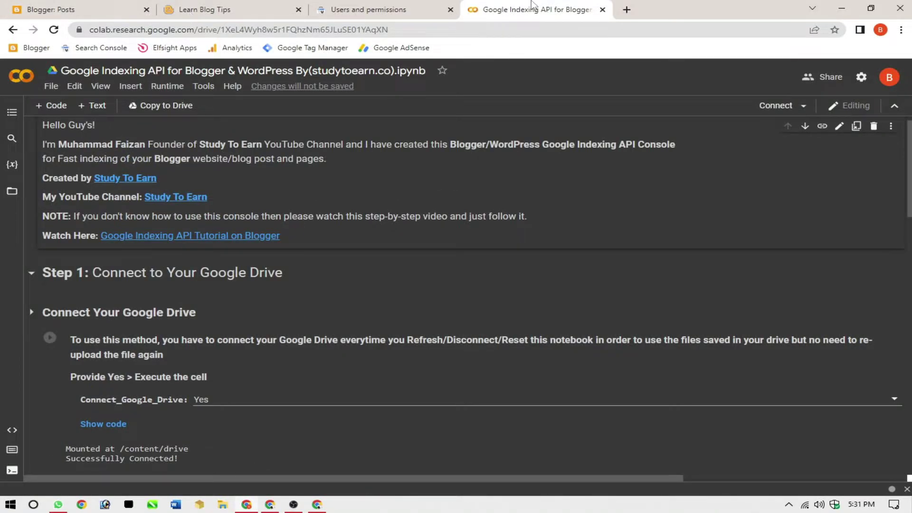
scroll(383, 301, down, 3)
scroll(56, 237, up, 1)
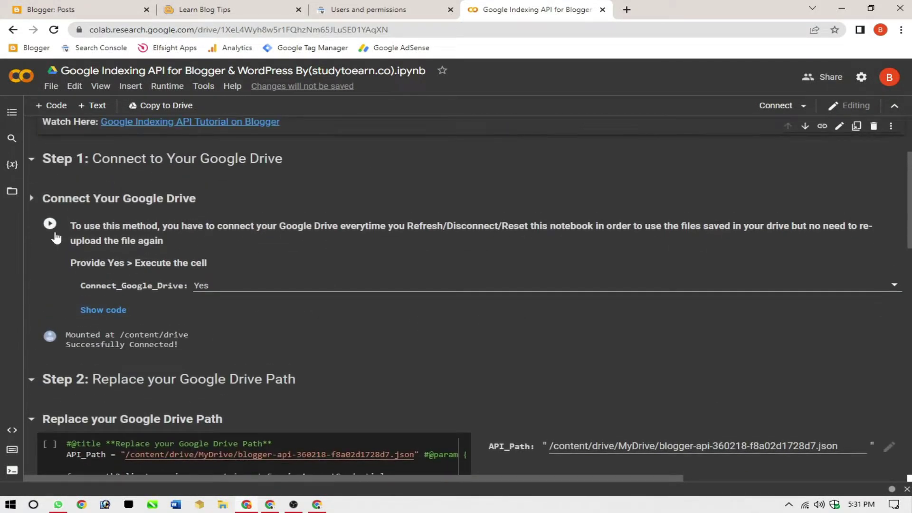
click(50, 224)
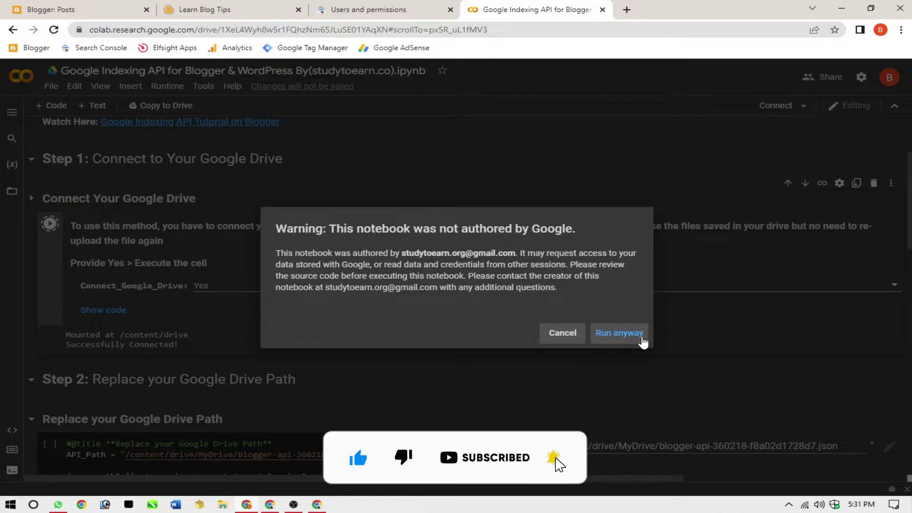
drag(275, 228, 301, 244)
click(557, 276)
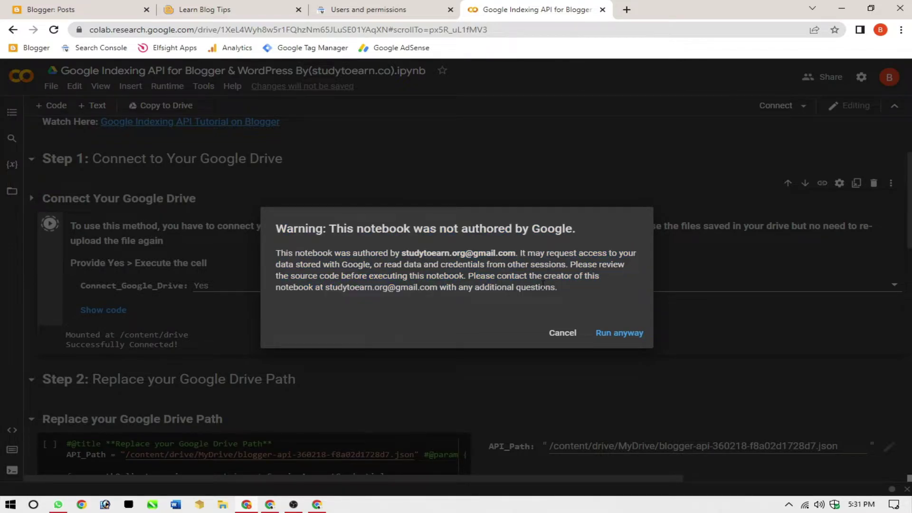
drag(593, 284, 273, 231)
click(355, 257)
click(559, 335)
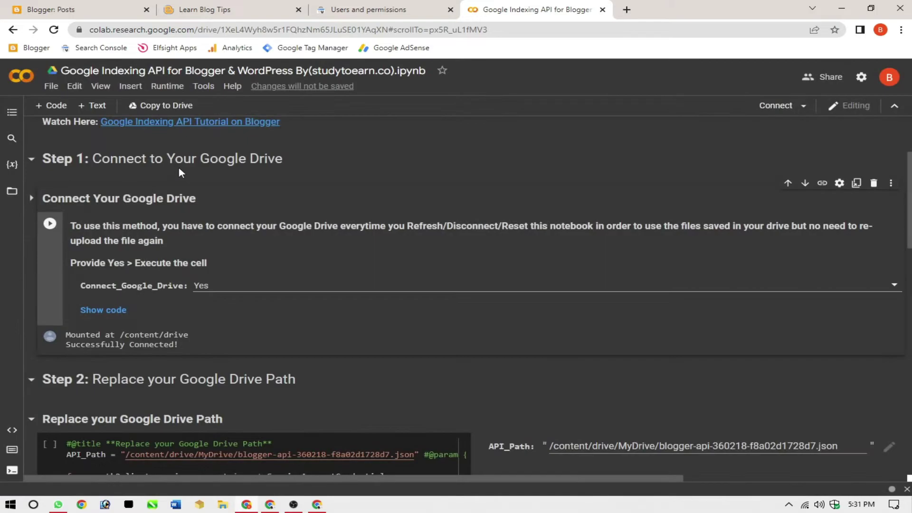
scroll(244, 350, up, 2)
scroll(244, 265, up, 1)
scroll(106, 307, down, 3)
scroll(57, 311, up, 3)
click(51, 354)
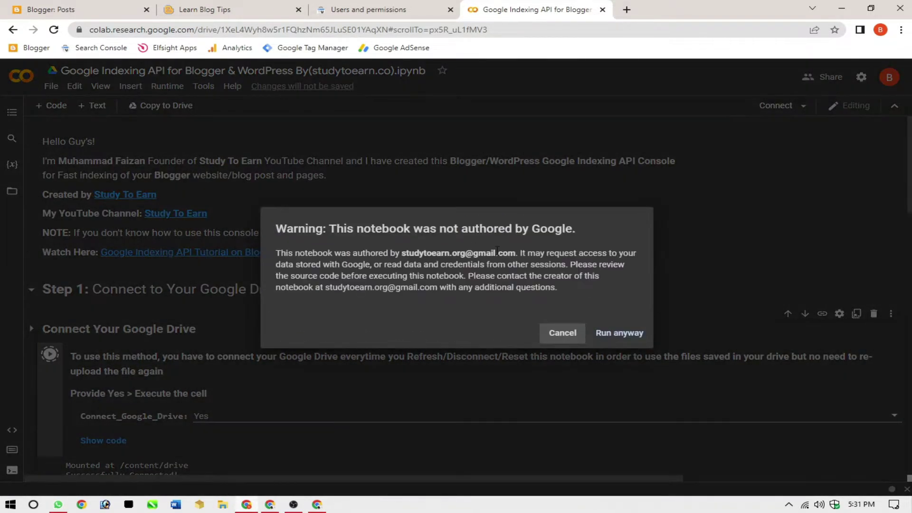
click(554, 334)
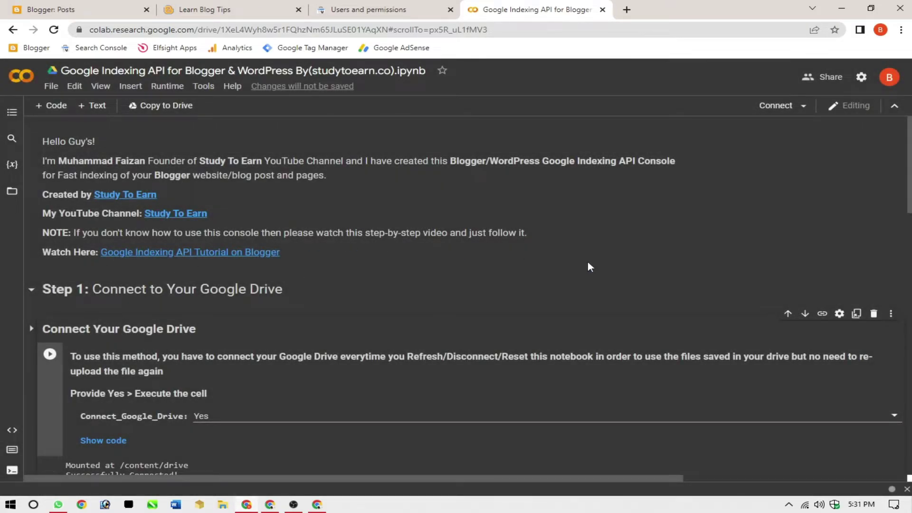
Save a copy of the notebook to Google Drive and close the original notebook
click(864, 161)
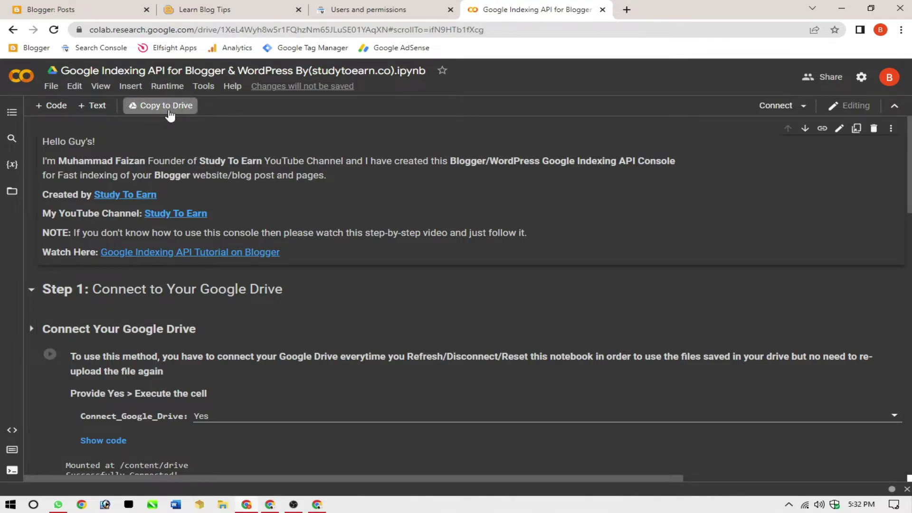
click(161, 107)
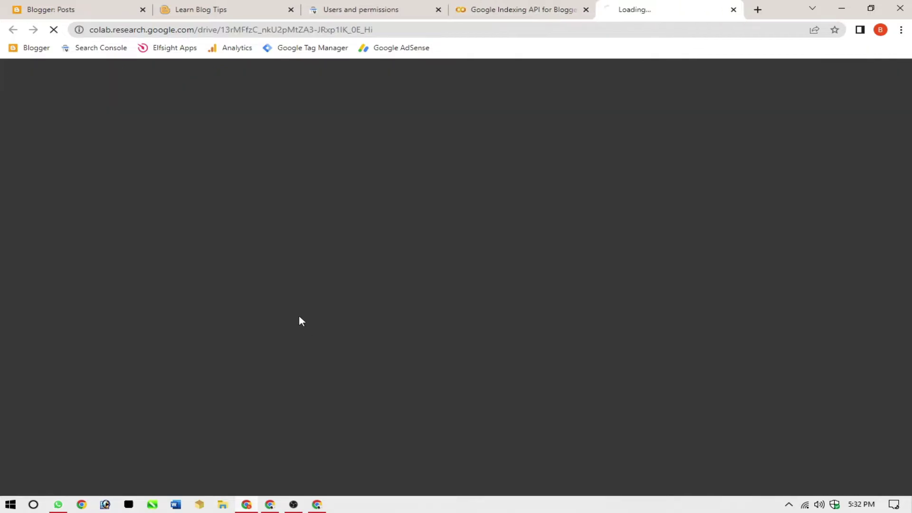
click(586, 9)
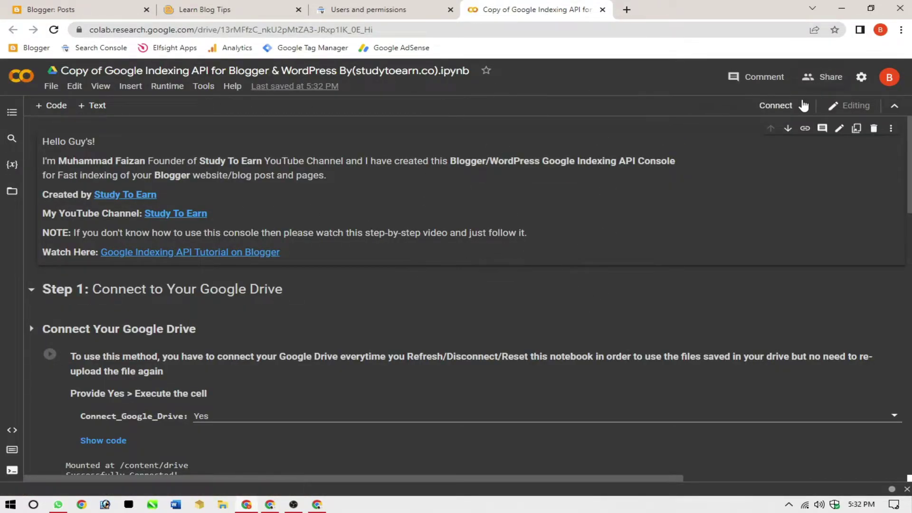
Connect the copied notebook to a runtime and run its Connect Your Google Drive cell
click(774, 109)
scroll(47, 294, down, 1)
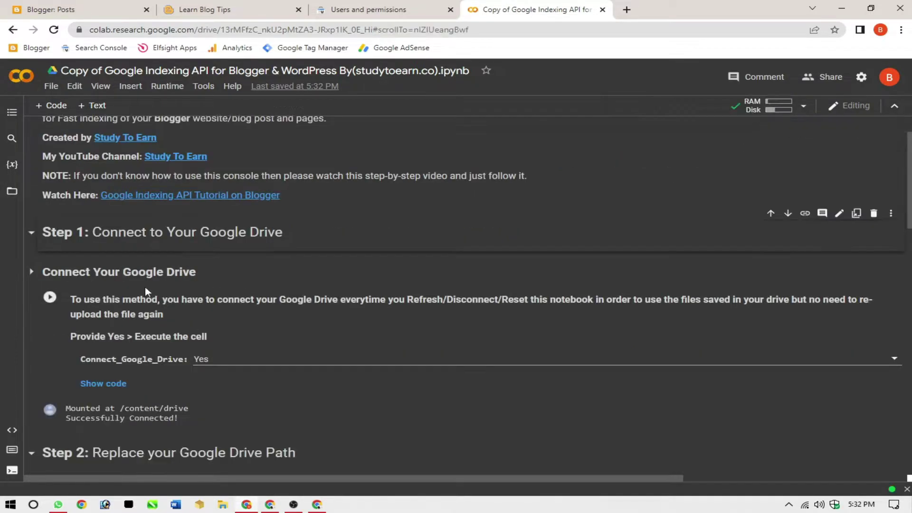
click(49, 298)
click(48, 302)
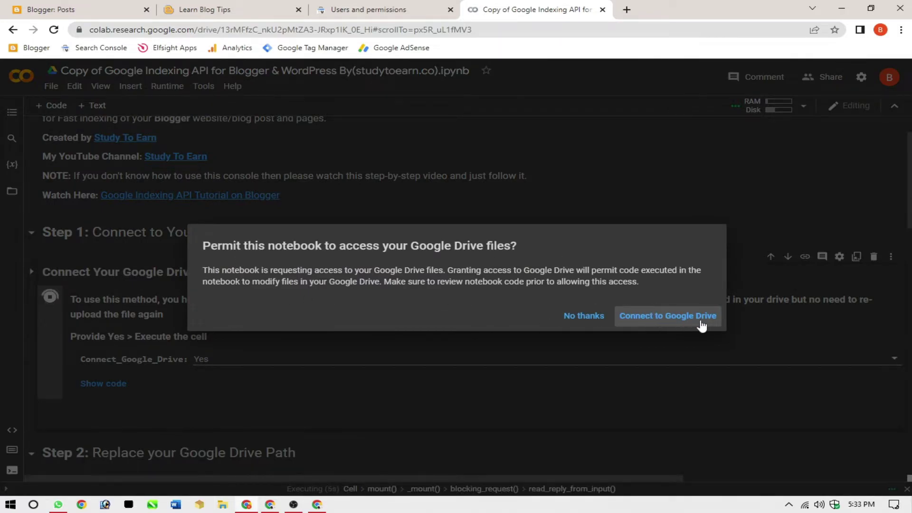
Permit the notebook to access Google Drive by choosing the blog's Google account and allowing the requested permissions
click(679, 315)
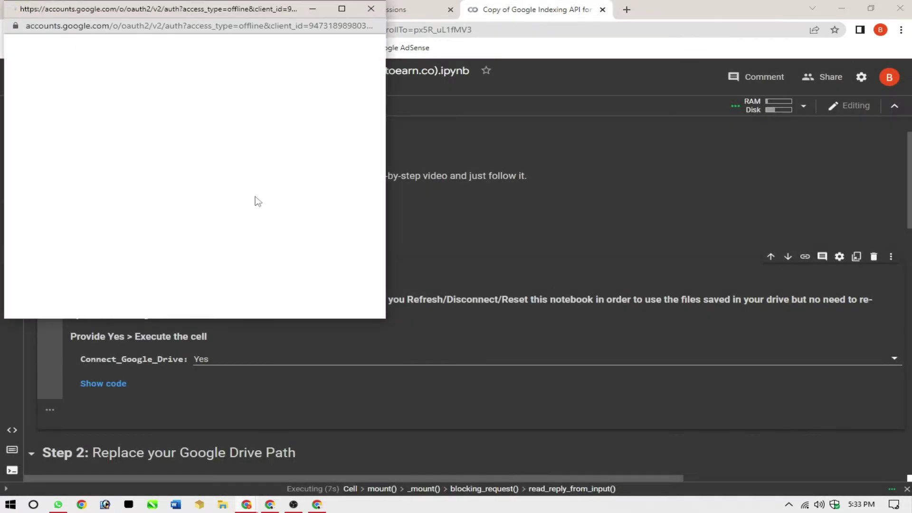
drag(218, 12, 266, 82)
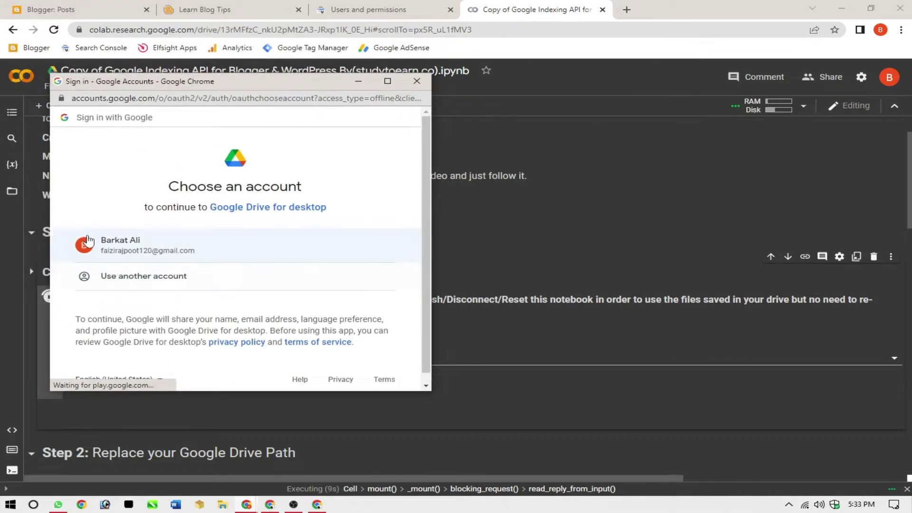
click(139, 240)
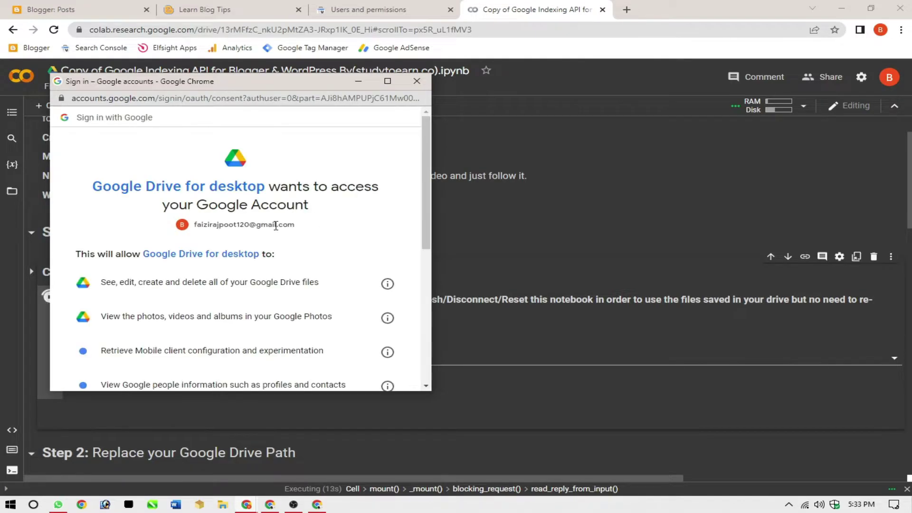
drag(425, 214, 426, 347)
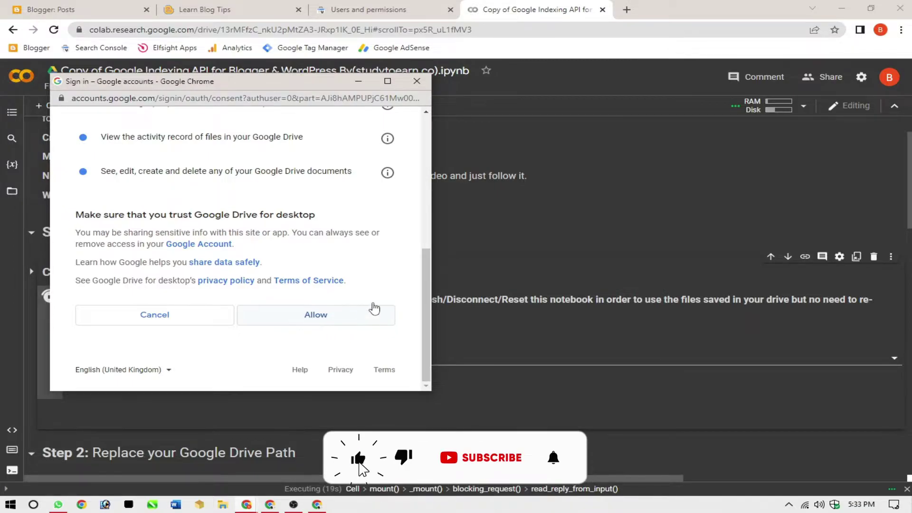
click(296, 318)
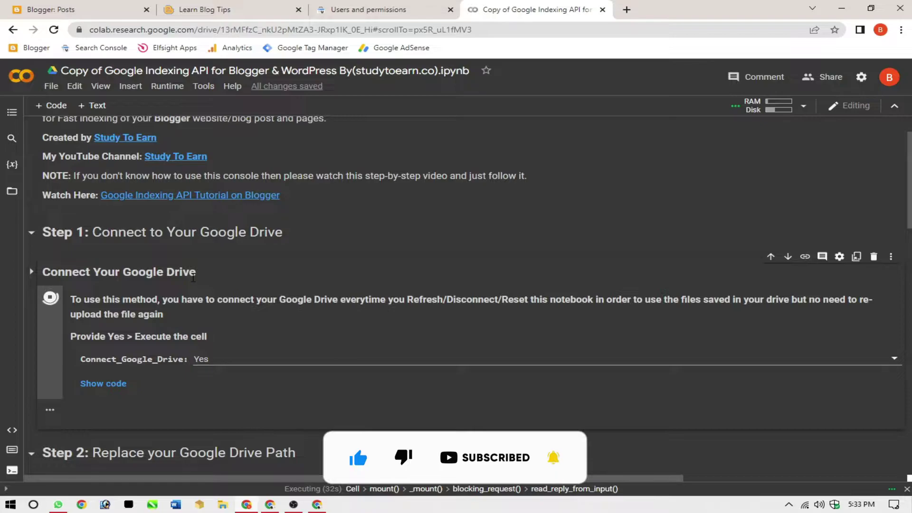
scroll(120, 262, down, 1)
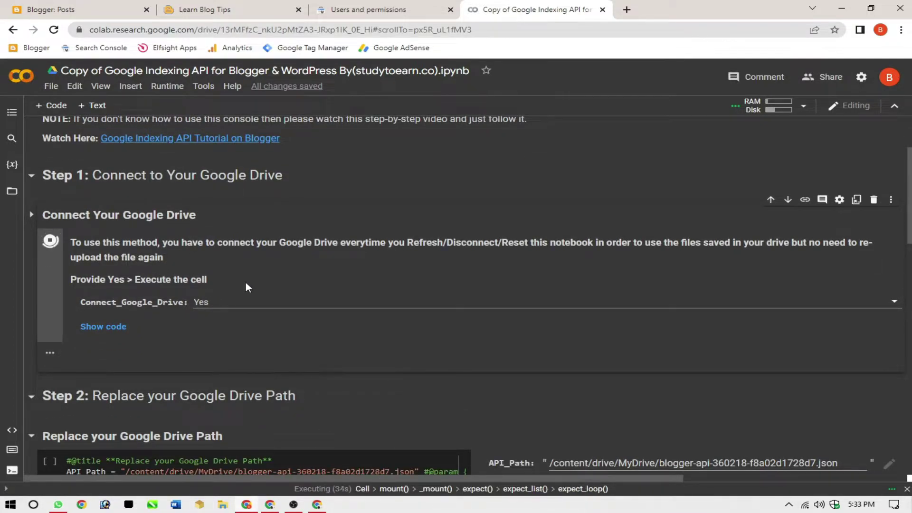
scroll(470, 295, down, 1)
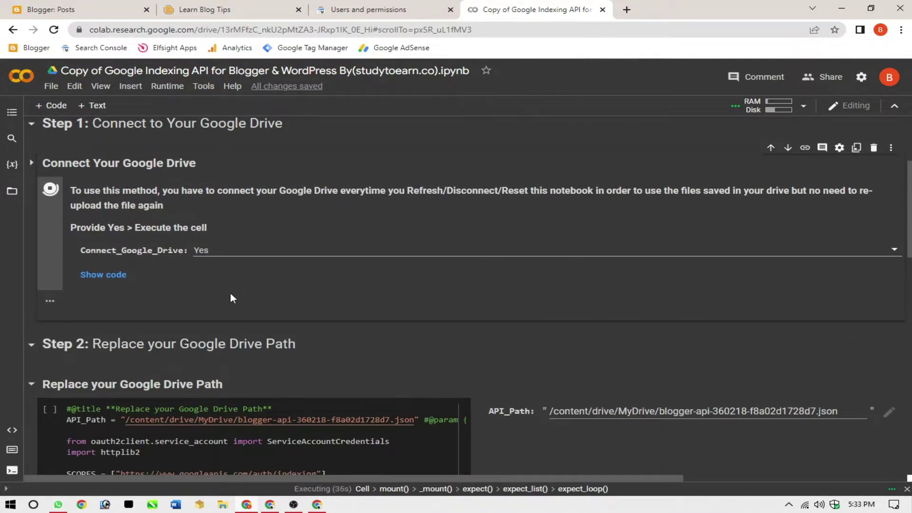
Review the Connect Your Google Drive cell's output and the Replace your Google Drive Path cell in Step 2
scroll(265, 280, down, 1)
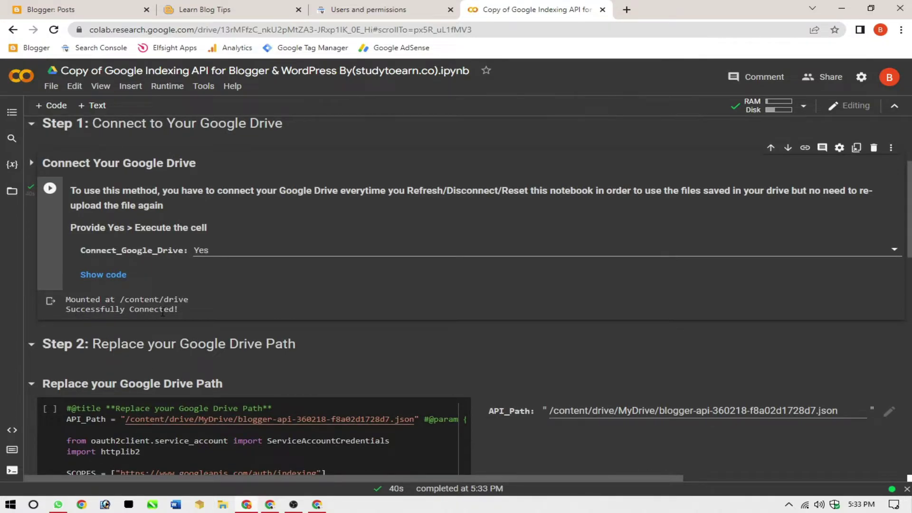
scroll(241, 320, down, 2)
click(49, 295)
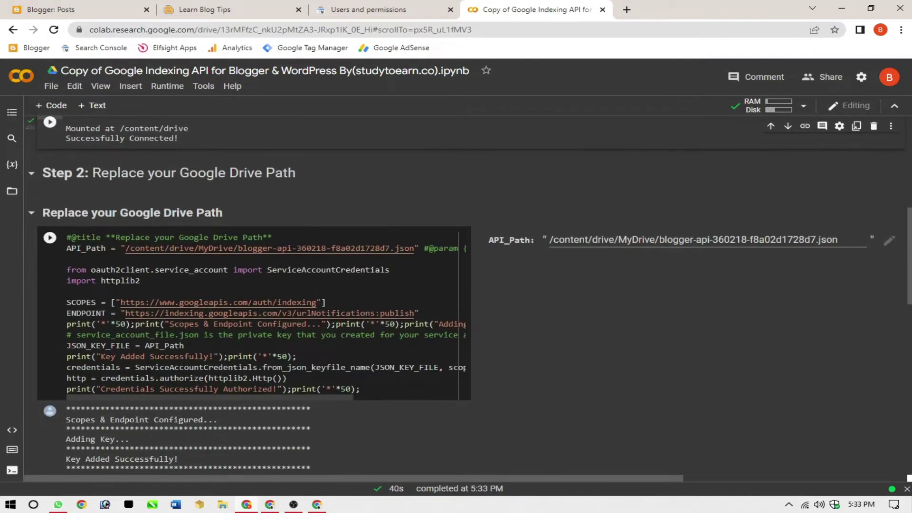
scroll(153, 262, up, 4)
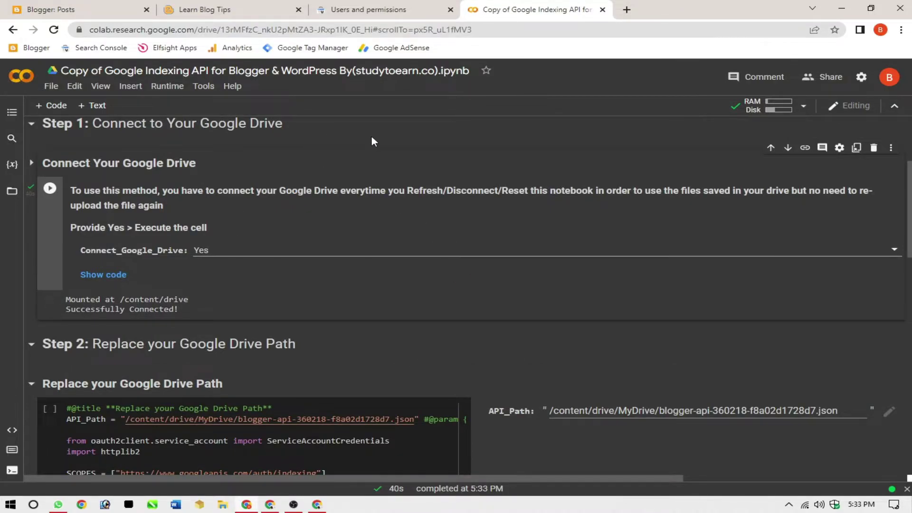
scroll(465, 294, down, 3)
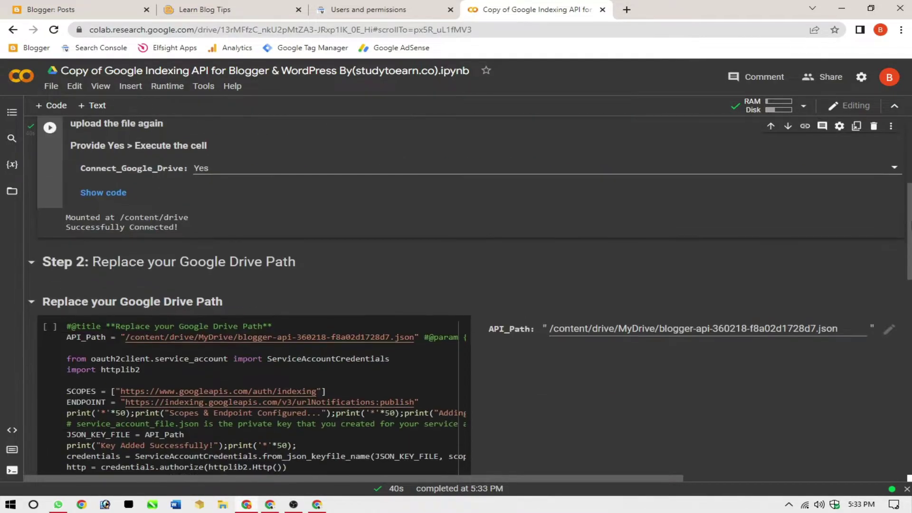
scroll(466, 294, up, 3)
scroll(465, 294, down, 4)
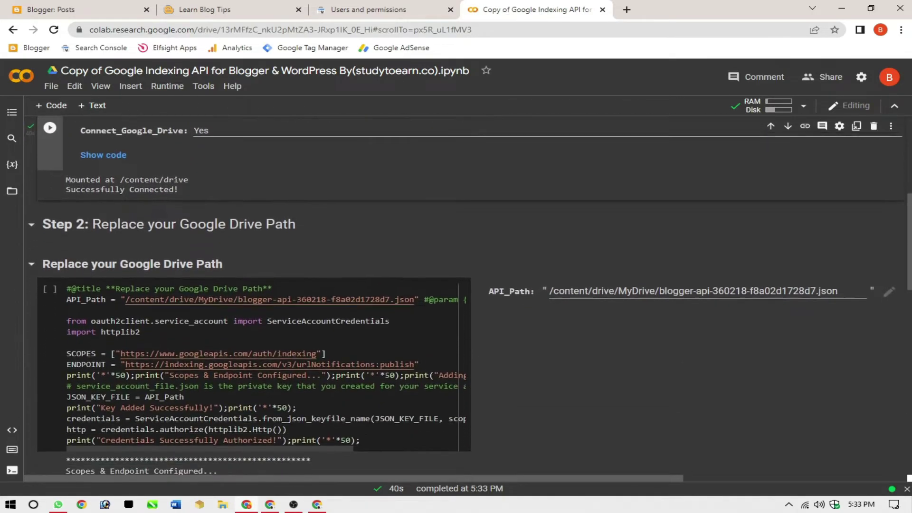
scroll(465, 294, down, 1)
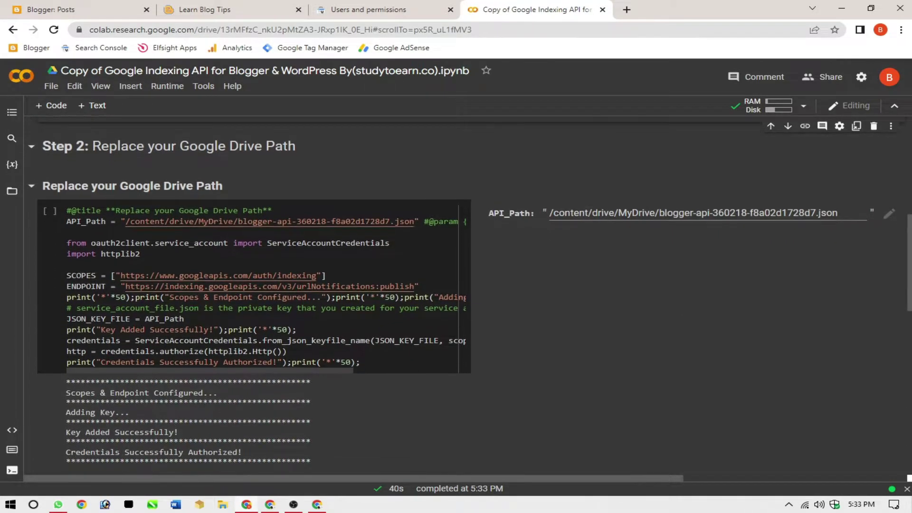
scroll(465, 294, up, 4)
scroll(466, 294, down, 3)
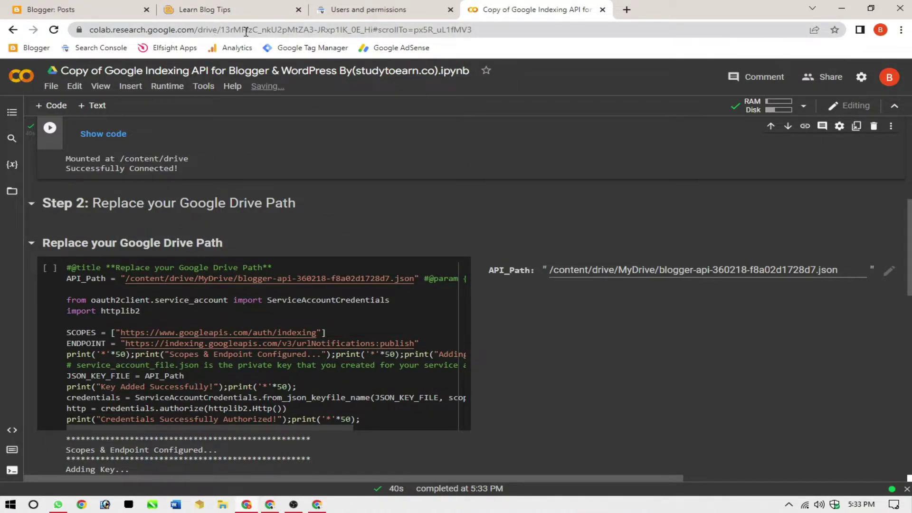
scroll(737, 230, up, 3)
scroll(736, 230, down, 4)
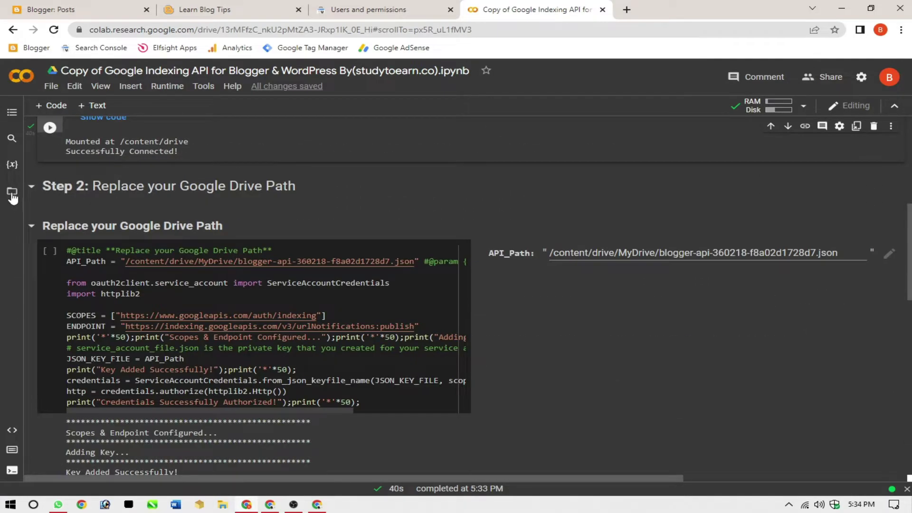
click(12, 194)
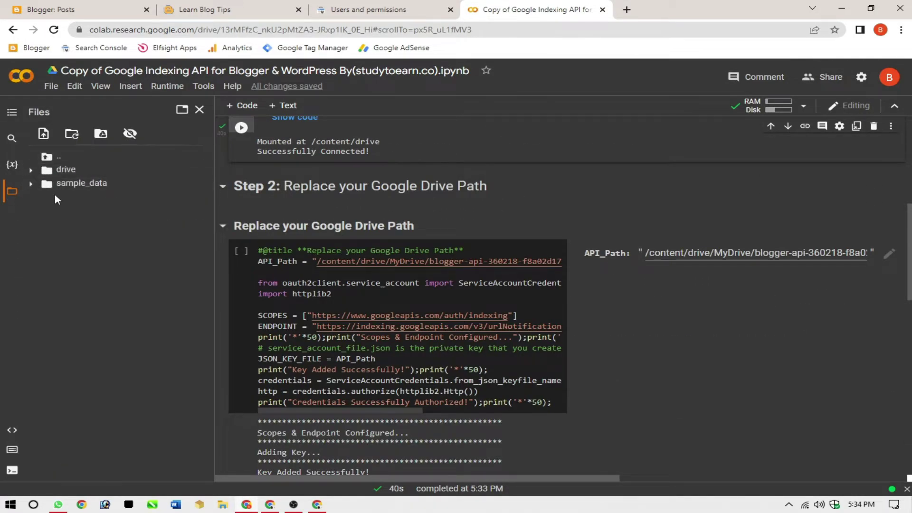
click(30, 171)
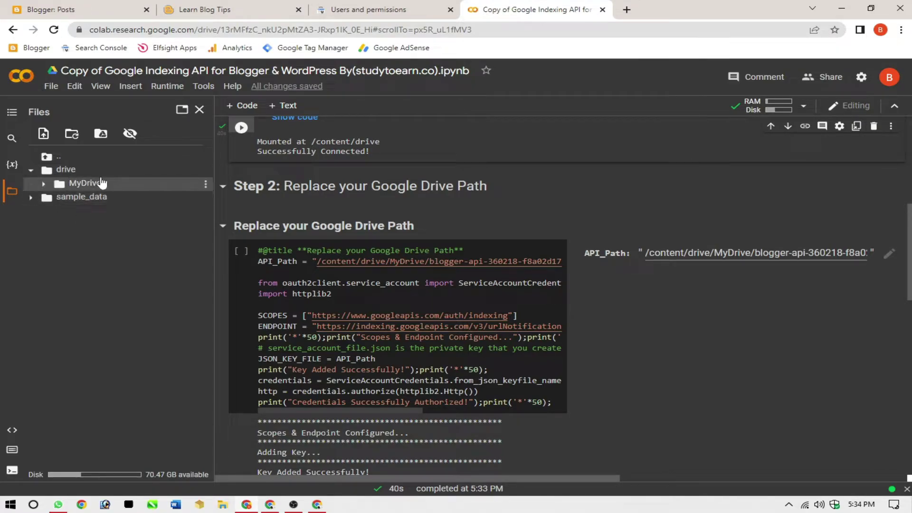
click(206, 187)
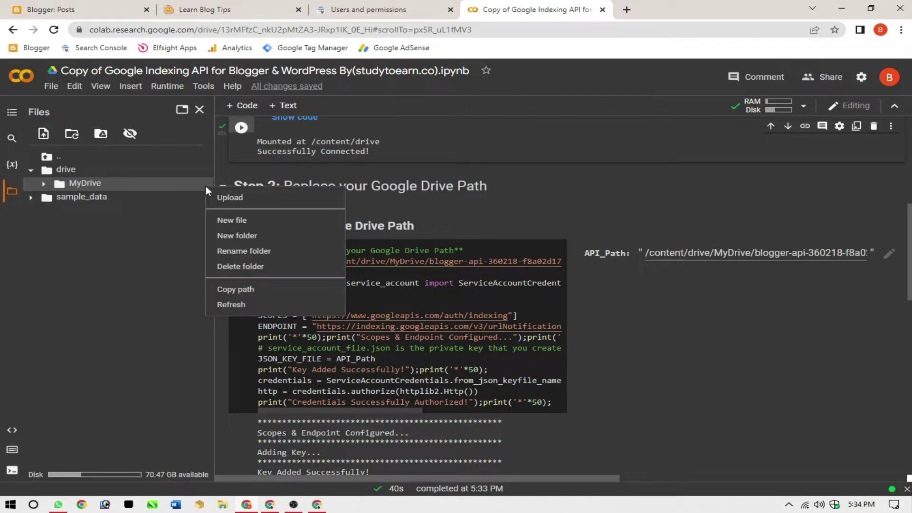
click(230, 197)
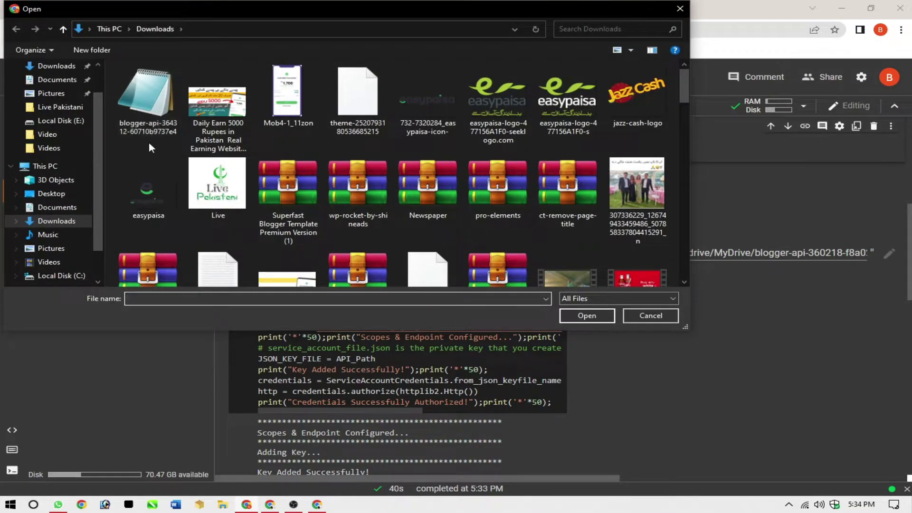
double_click(159, 116)
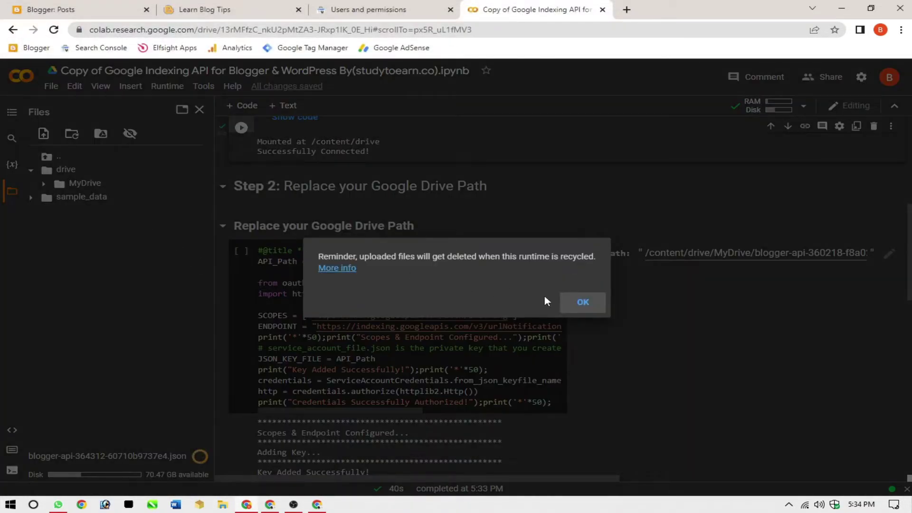
click(584, 303)
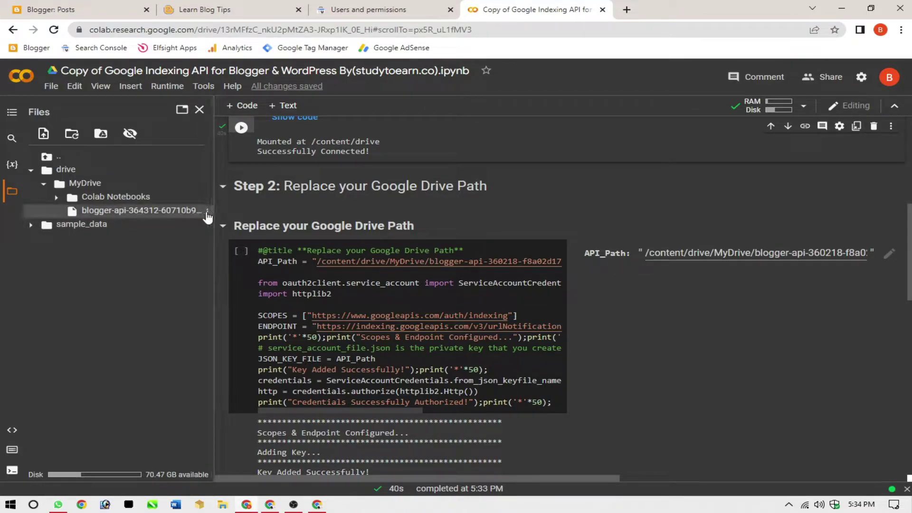
Copy the uploaded JSON key file's path and replace the API_Path value in Step 2 with it
click(206, 211)
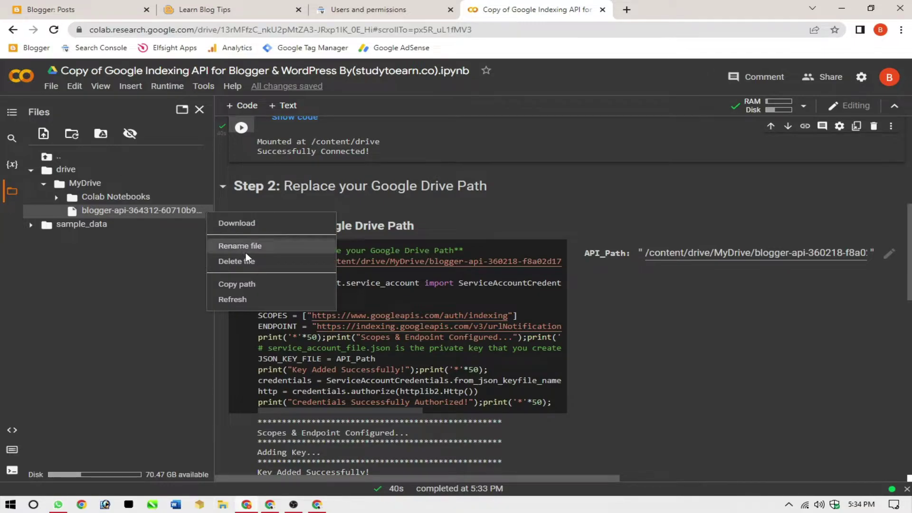
click(252, 285)
scroll(250, 285, down, 1)
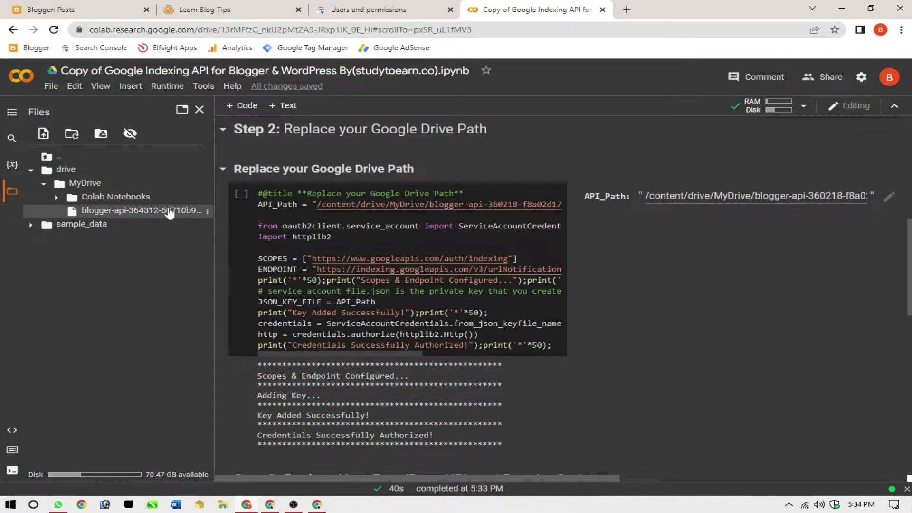
scroll(582, 275, up, 2)
scroll(583, 275, down, 2)
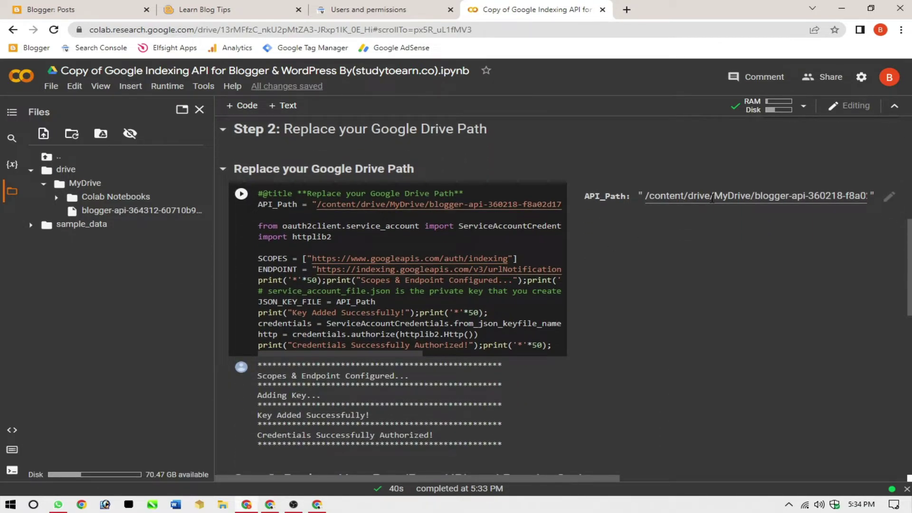
click(712, 198)
key(ctrl+a)
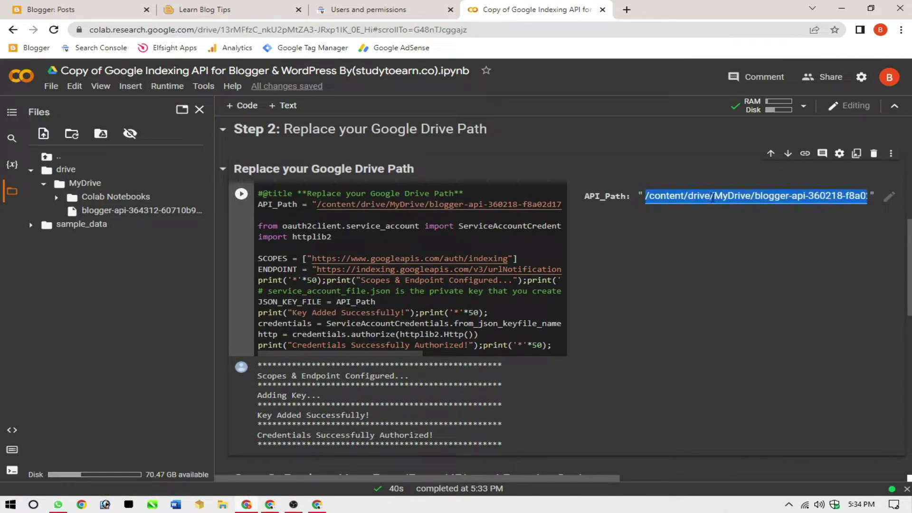
key(ctrl+v)
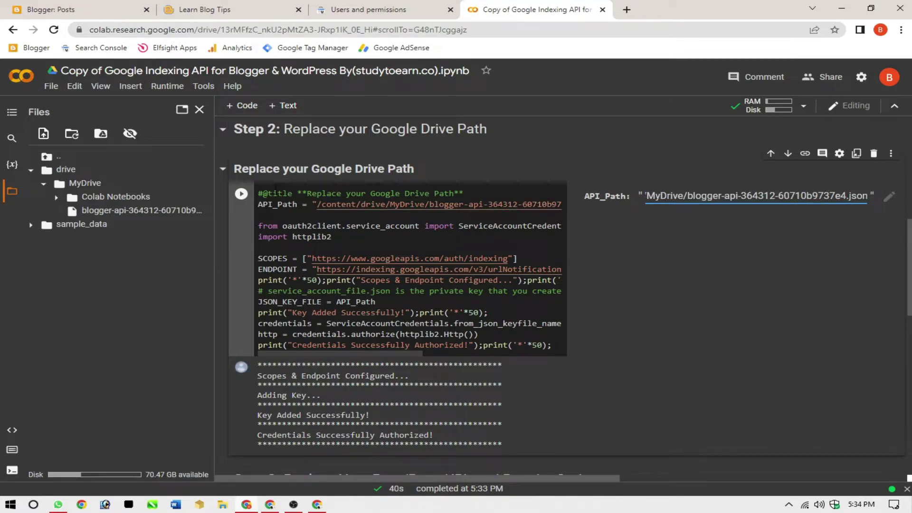
Run the Replace your Google Drive Path cell and review its output
click(242, 194)
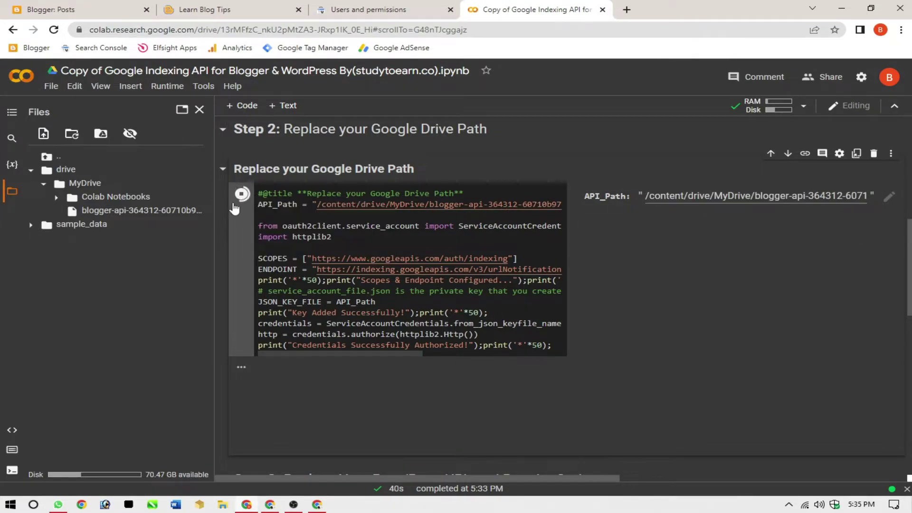
scroll(534, 325, down, 3)
scroll(526, 360, up, 3)
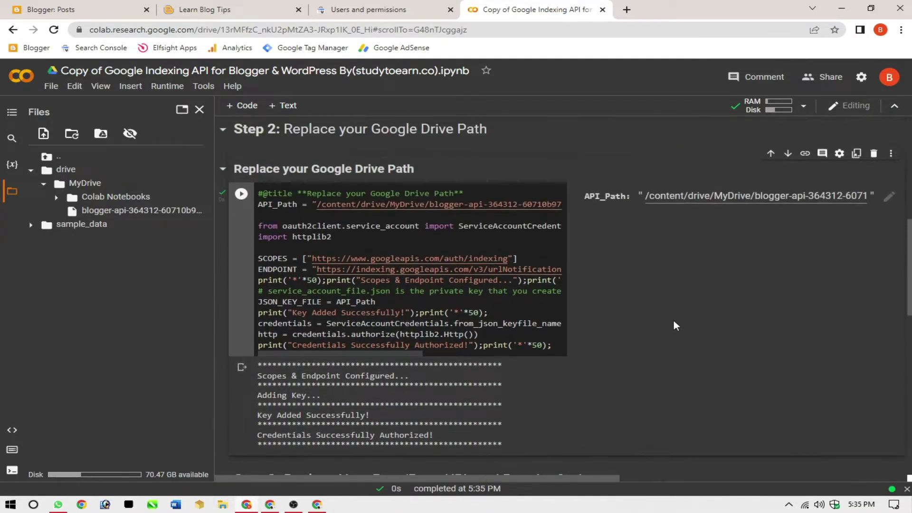
scroll(526, 360, down, 2)
scroll(526, 360, up, 2)
scroll(679, 299, down, 3)
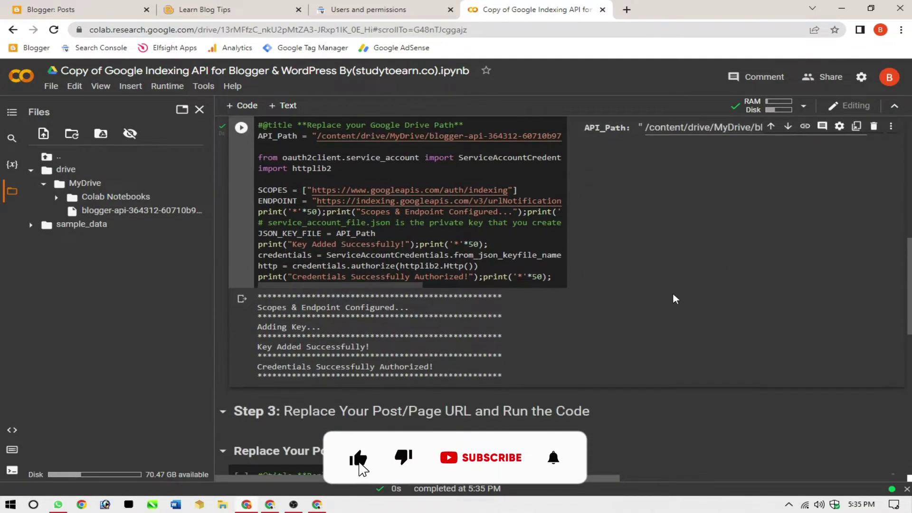
scroll(677, 295, up, 1)
Replace the siteURL value in Step 3 with the link address of the Blogger post "How to make an account on blogger?"
scroll(585, 264, down, 2)
scroll(585, 264, down, 4)
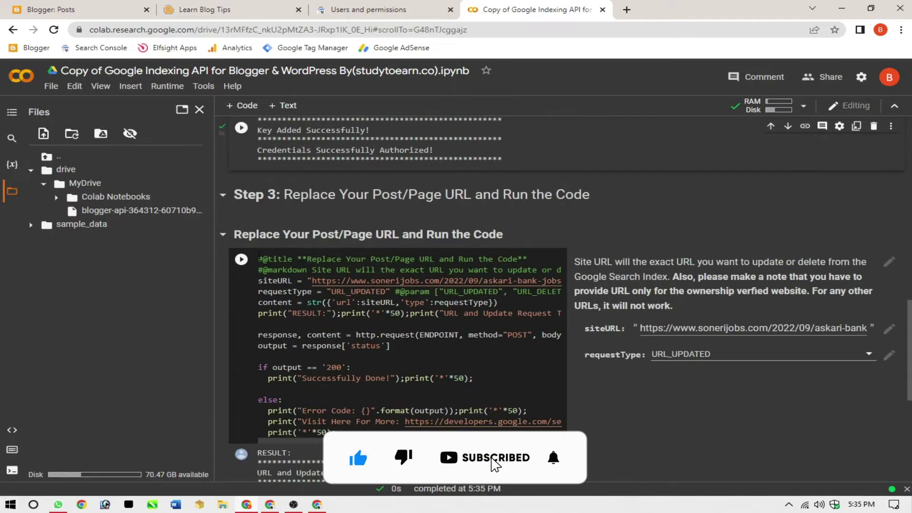
triple_click(710, 327)
key(BackSpace)
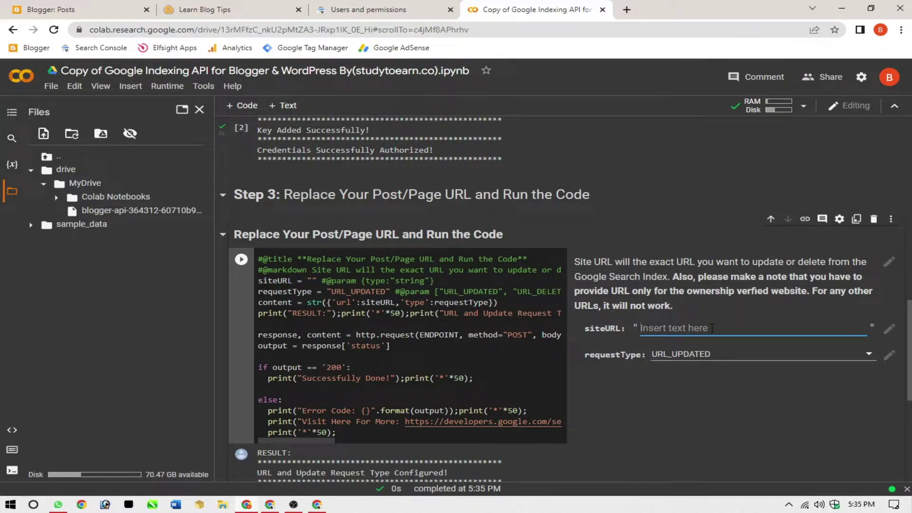
click(109, 7)
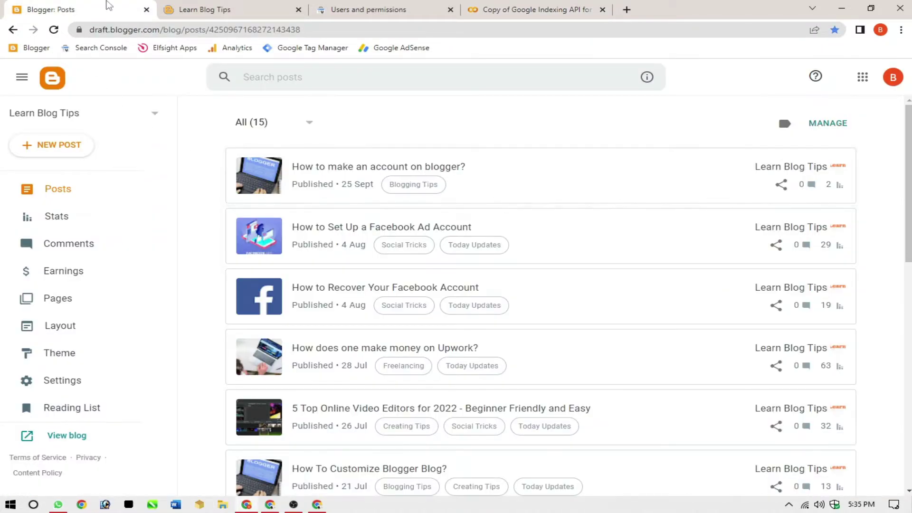
mouse_move(800, 173)
right_click(803, 171)
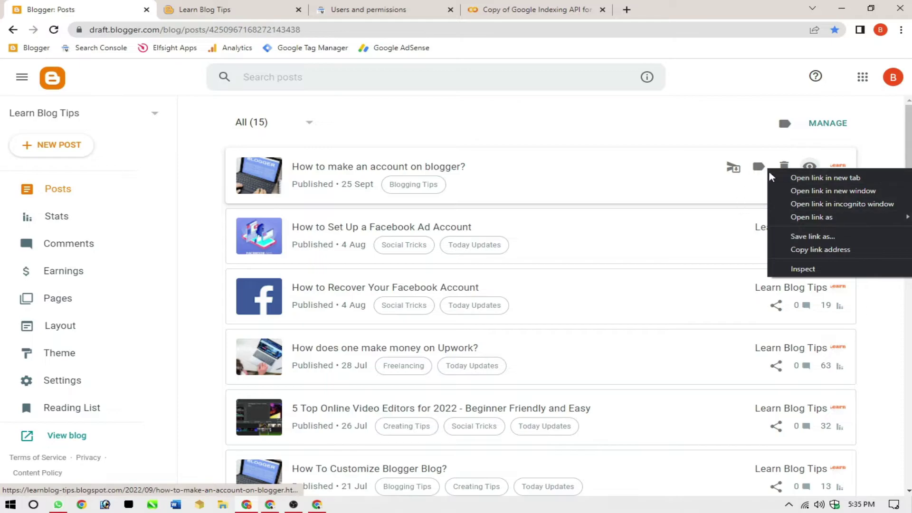
click(822, 252)
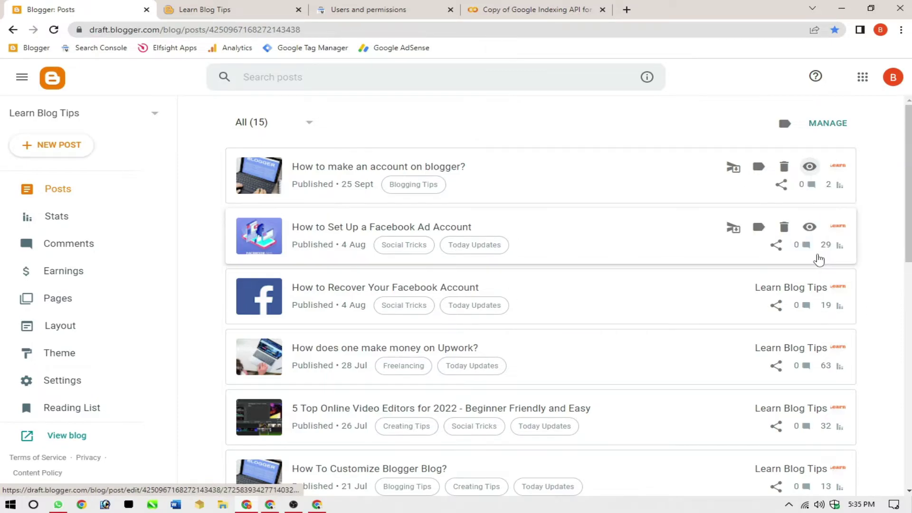
click(549, 5)
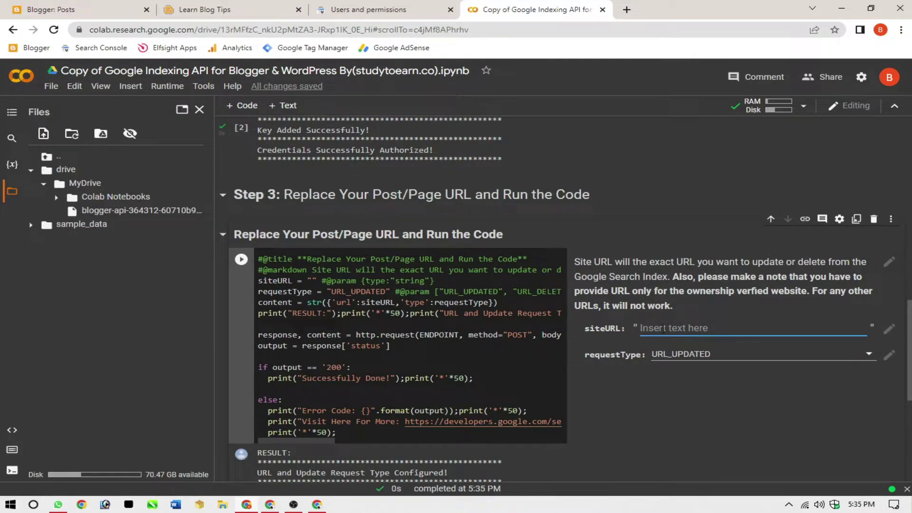
key(ctrl+v)
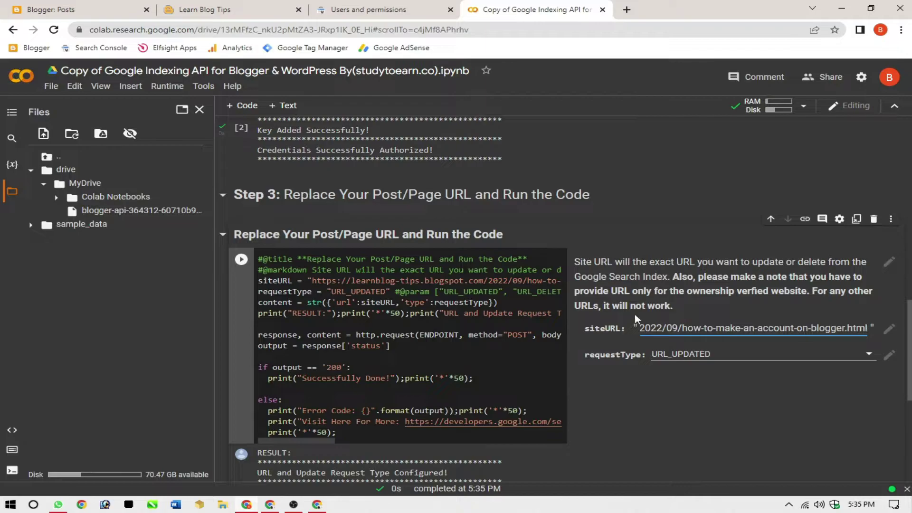
Run the Replace Your Post/Page URL and Run the Code cell and inspect its output
click(241, 261)
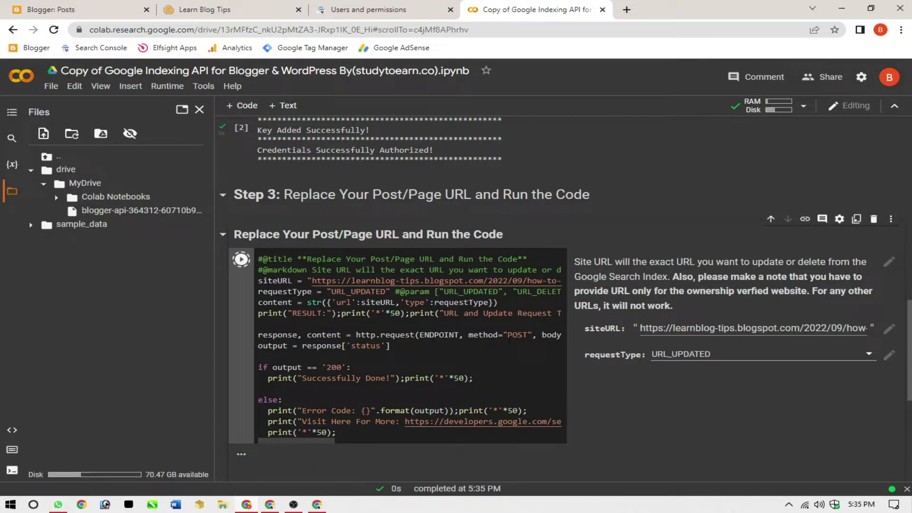
scroll(674, 443, down, 3)
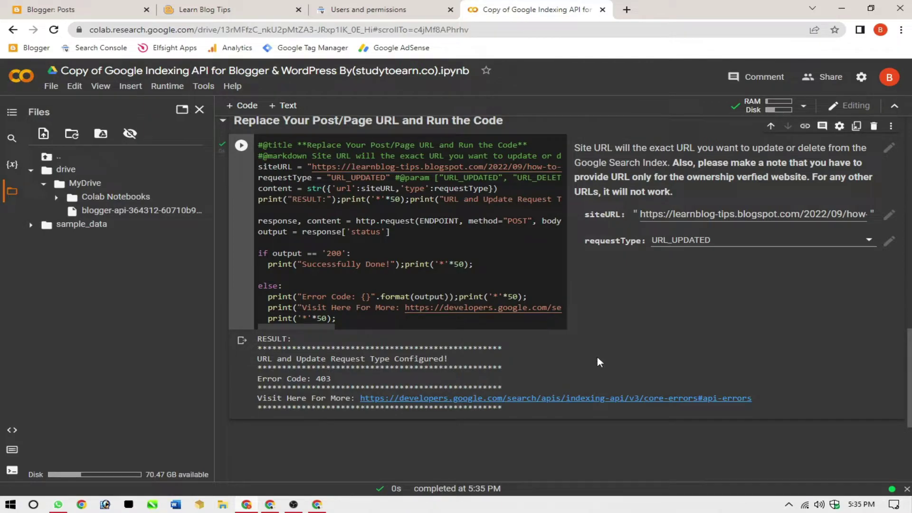
click(518, 399)
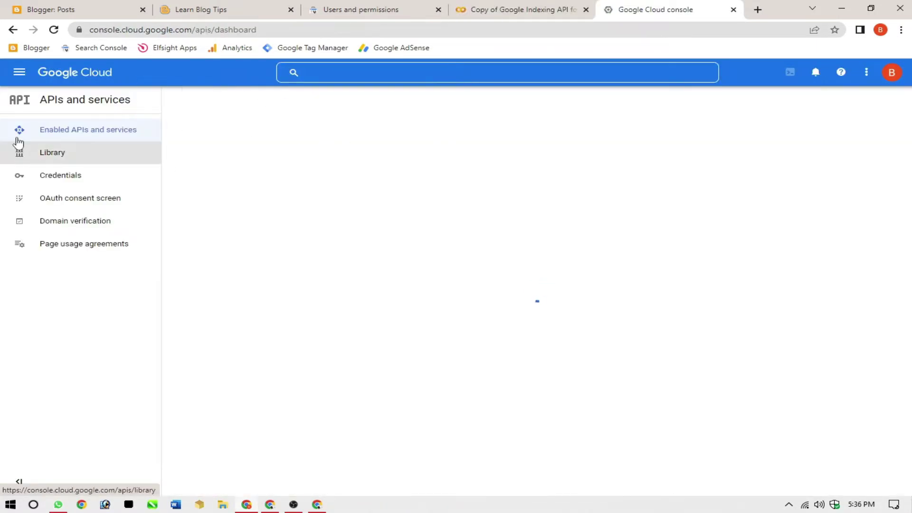
Search for "indexing" in the Google Cloud console's Blogger API project
click(405, 74)
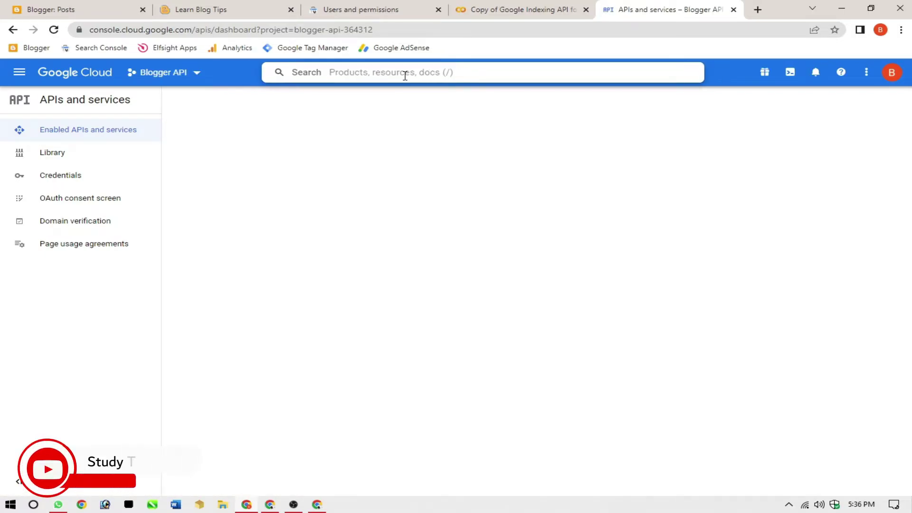
text(INdexing)
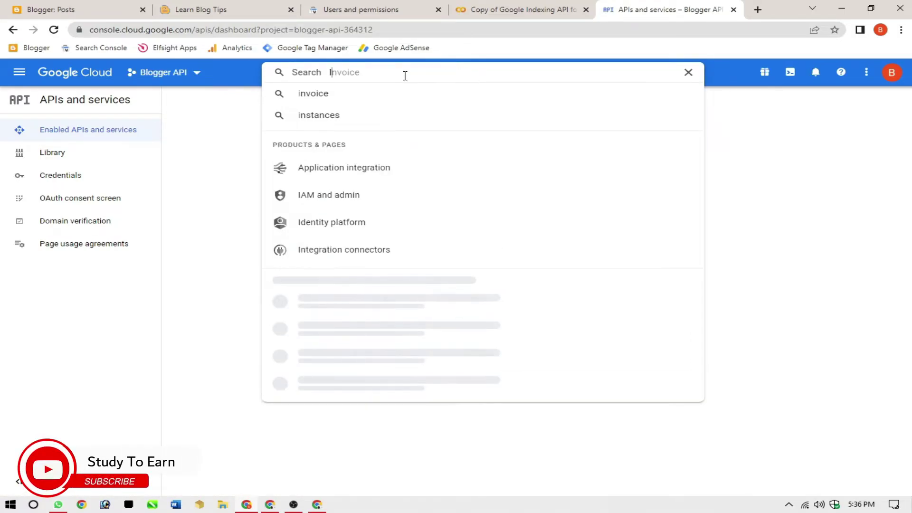
key(Return)
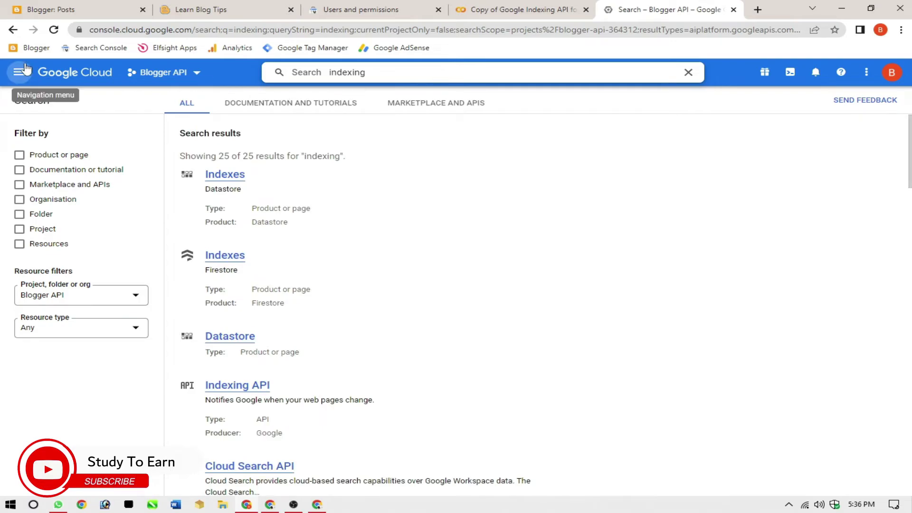
Search the API Library for "indexing api" and enable the Indexing API for the Blogger API project
click(19, 72)
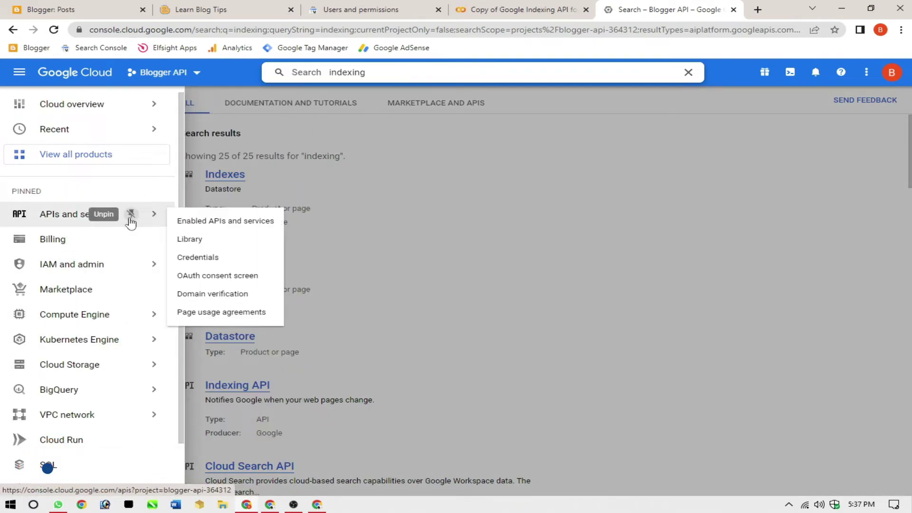
click(219, 239)
click(421, 214)
text(in)
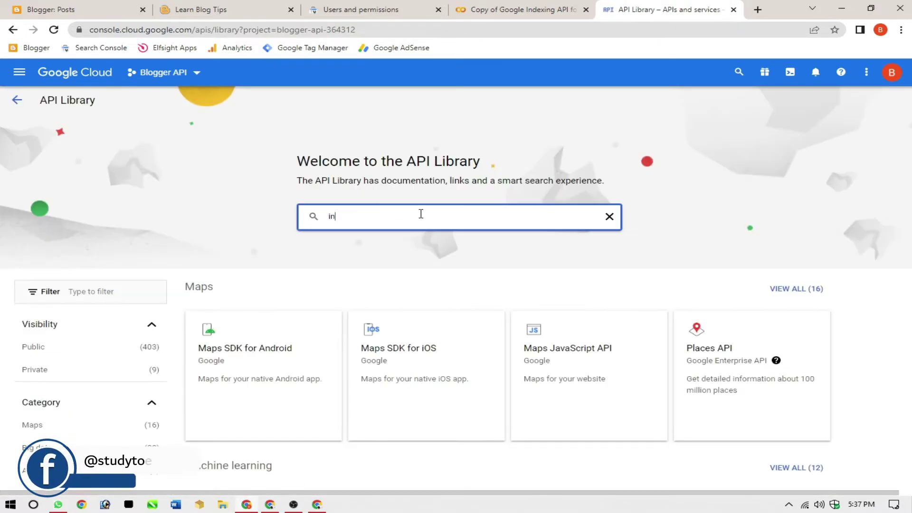
text(dexing)
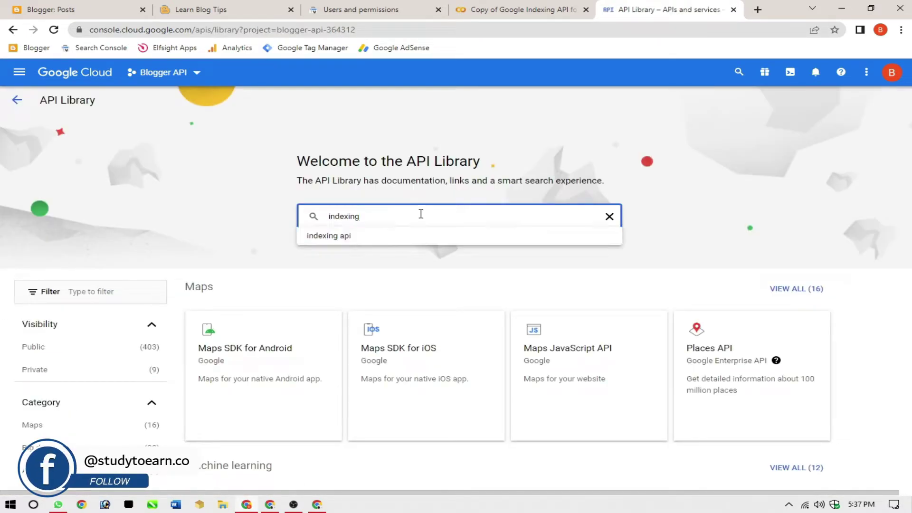
click(323, 237)
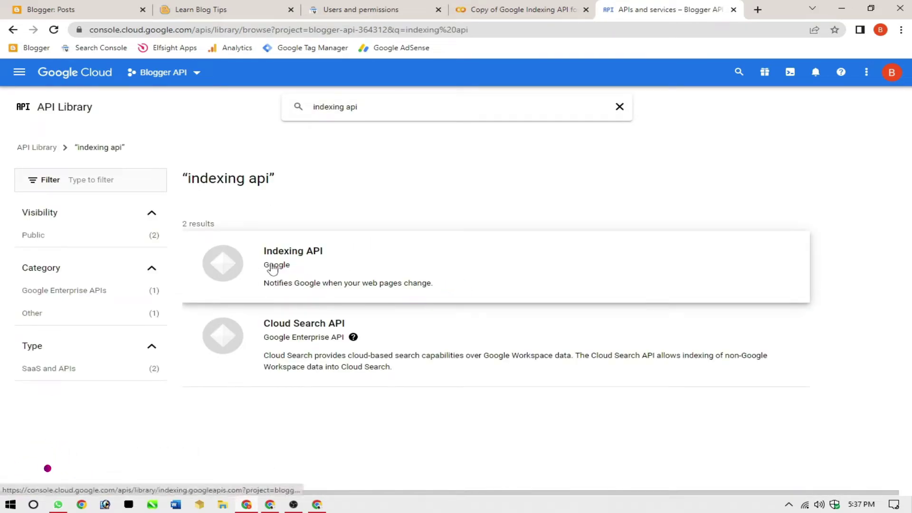
click(405, 271)
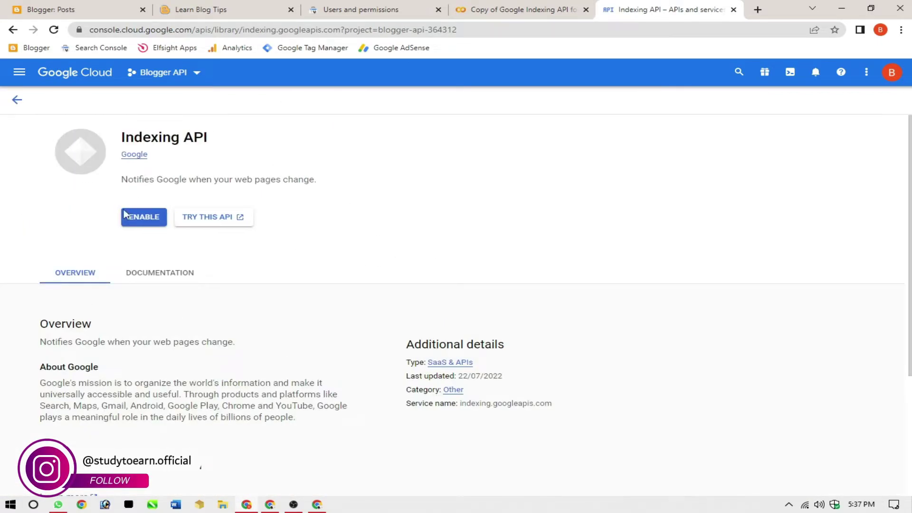
click(143, 222)
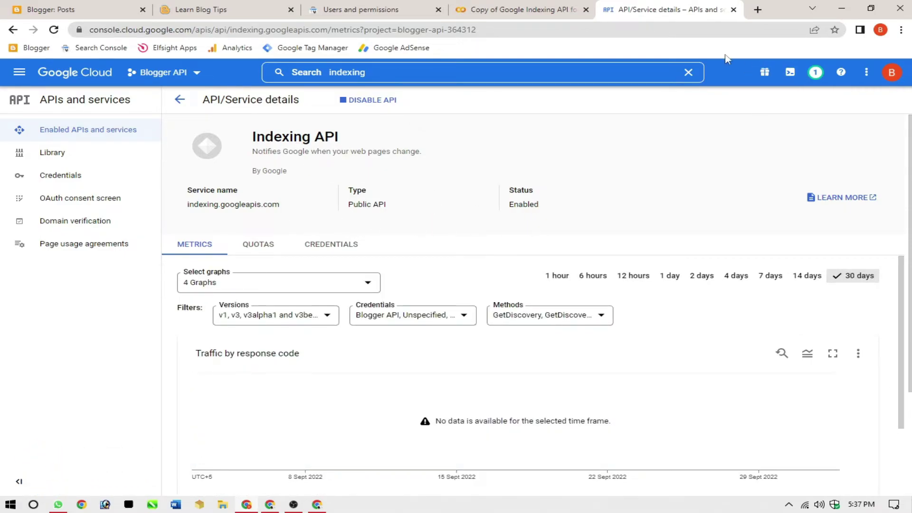
Copy the link address of the Blogger post "How to make an account on blogger?" into the Colab notebook's siteURL value again
click(522, 10)
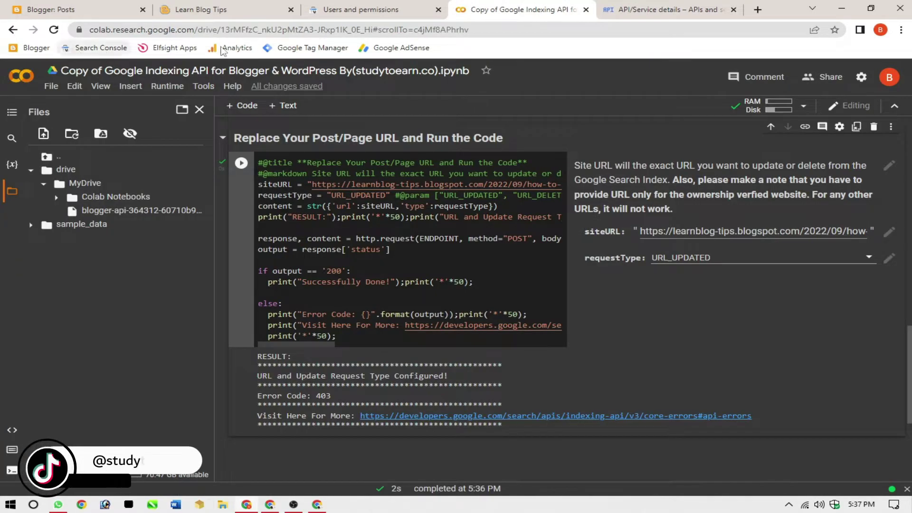
scroll(740, 300, up, 2)
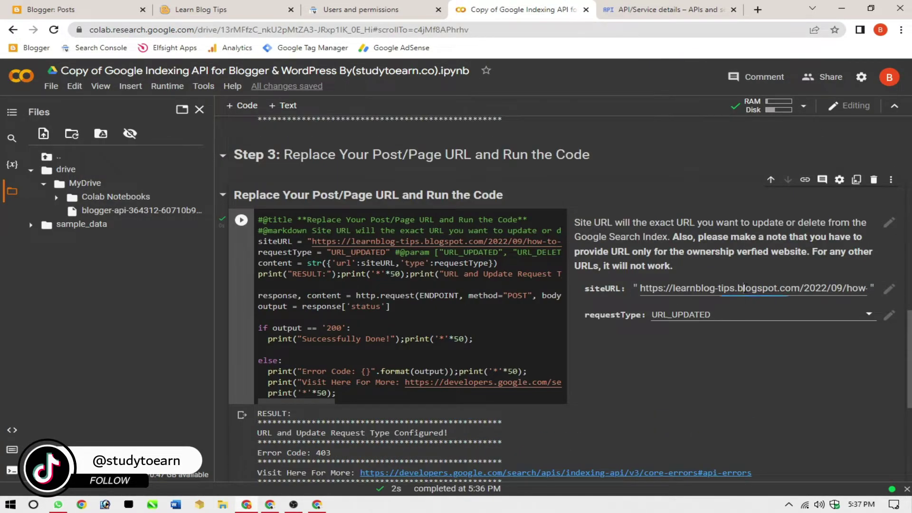
click(43, 9)
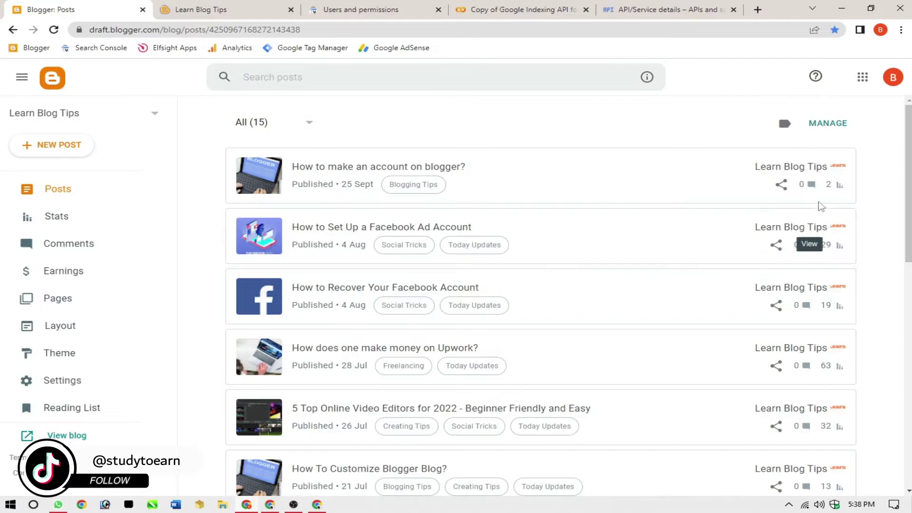
right_click(814, 171)
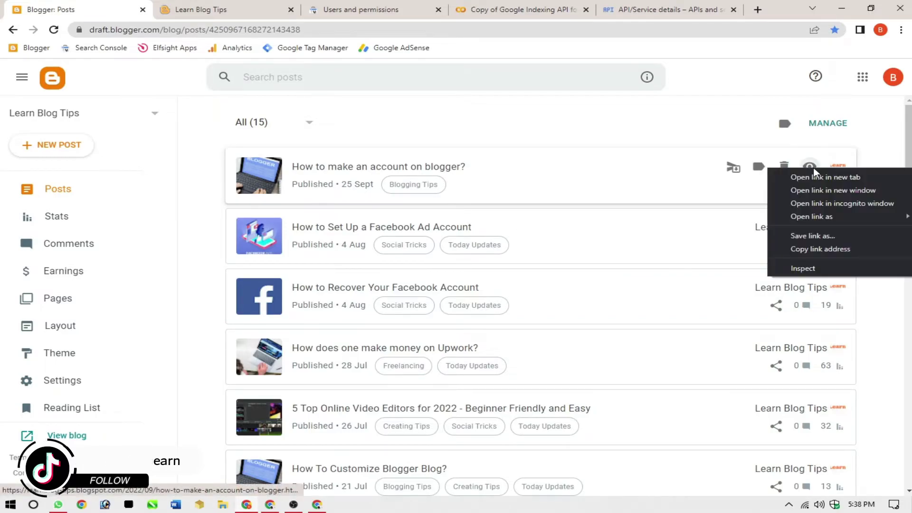
click(824, 250)
click(494, 3)
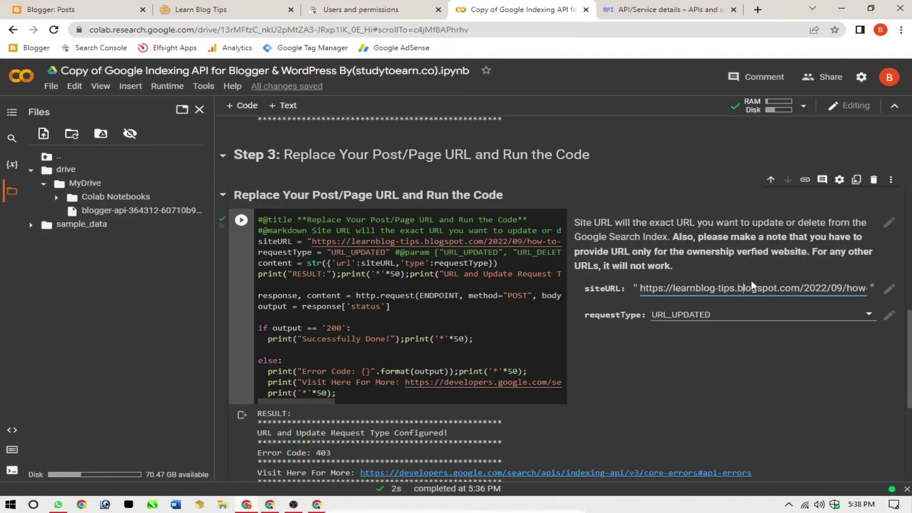
triple_click(689, 287)
key(ctrl+v)
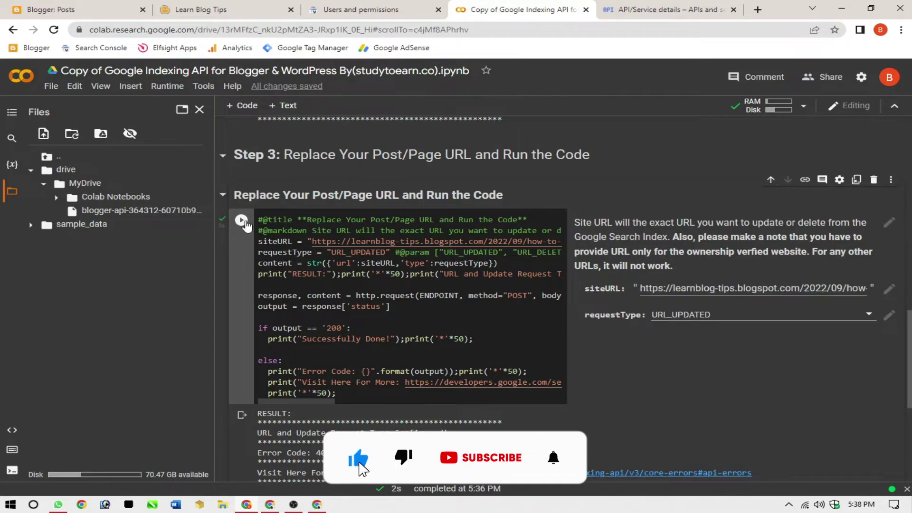
Rerun the Replace Your Post/Page URL and Run the Code cell and review its output
click(651, 347)
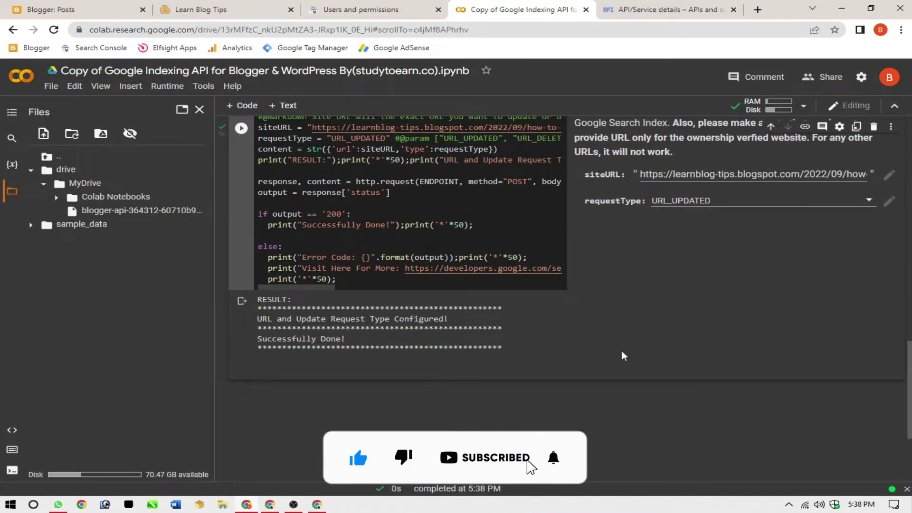
scroll(355, 365, up, 1)
drag(249, 400, 256, 358)
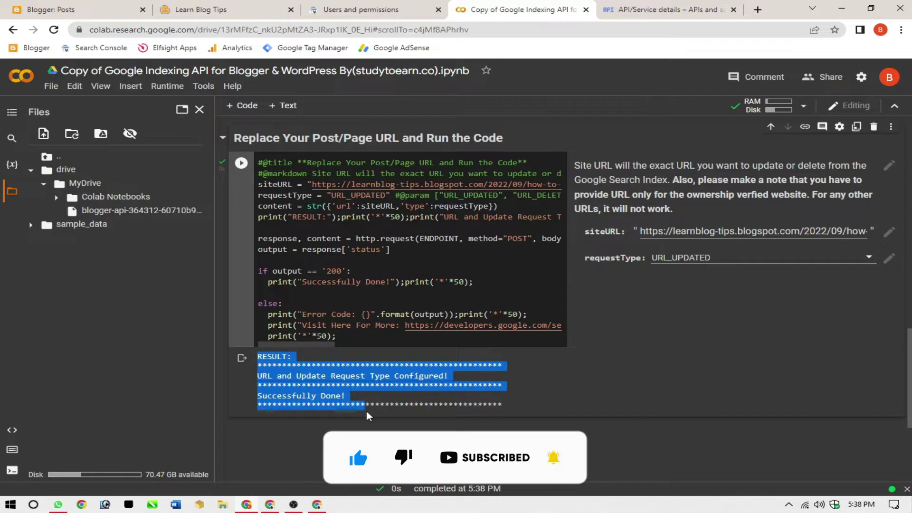
click(402, 392)
drag(539, 395, 237, 364)
click(408, 367)
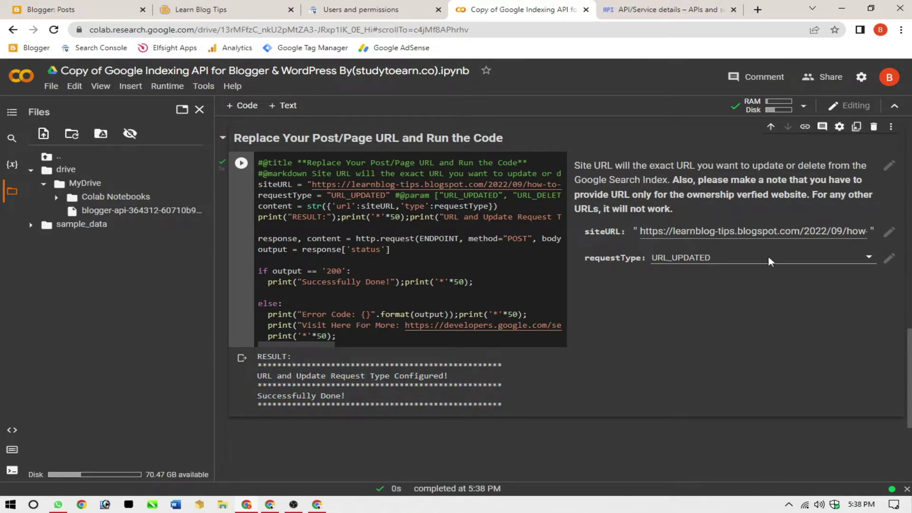
Bookmark the Colab notebook in the bookmarks bar under the name "Colaboratory"
scroll(711, 245, up, 1)
click(833, 30)
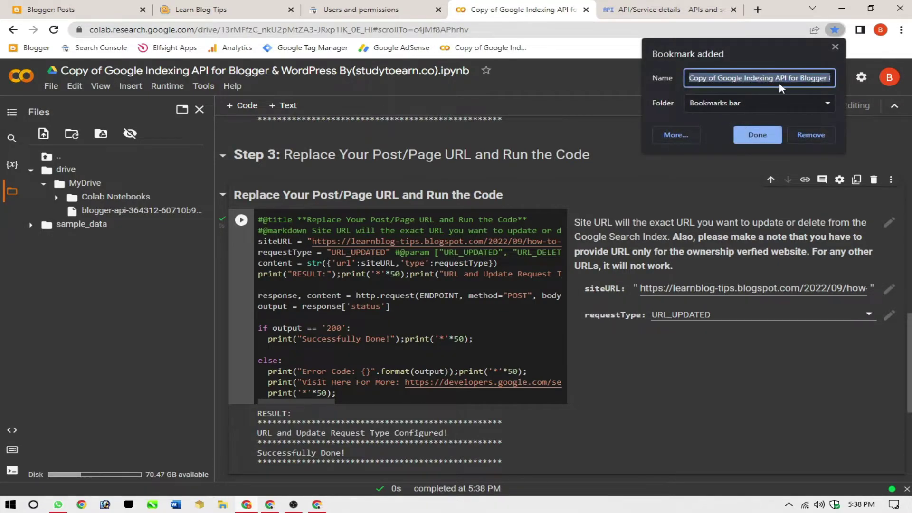
text(Colaboratory)
click(757, 135)
Open the notebook in a new browser tab from the Colaboratory bookmark
click(758, 10)
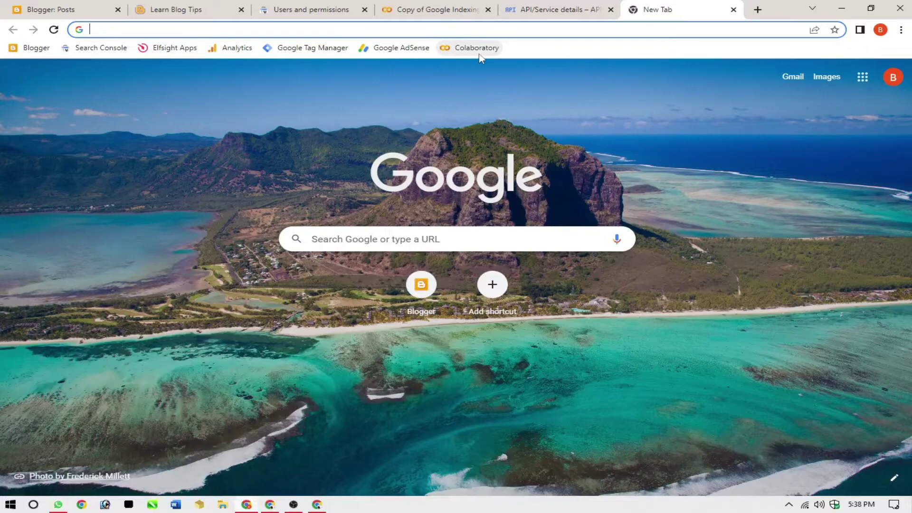
click(435, 9)
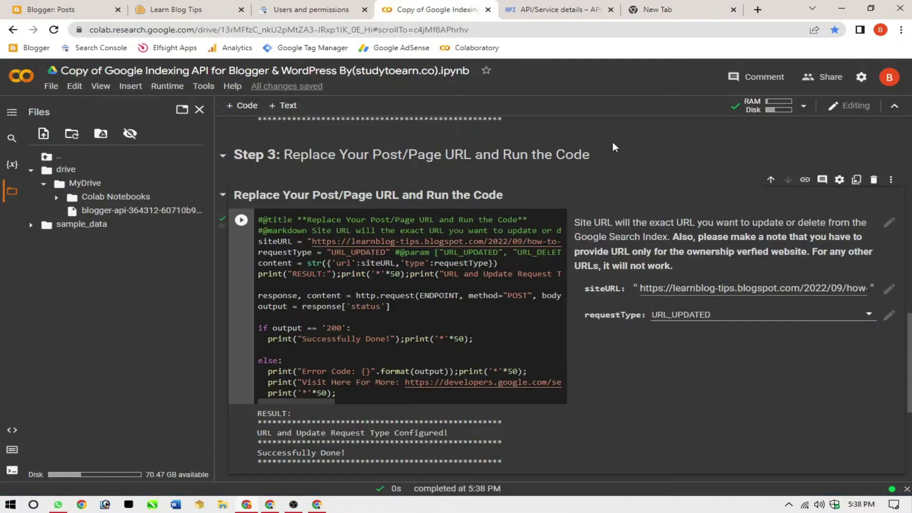
scroll(626, 403, down, 4)
scroll(626, 404, up, 8)
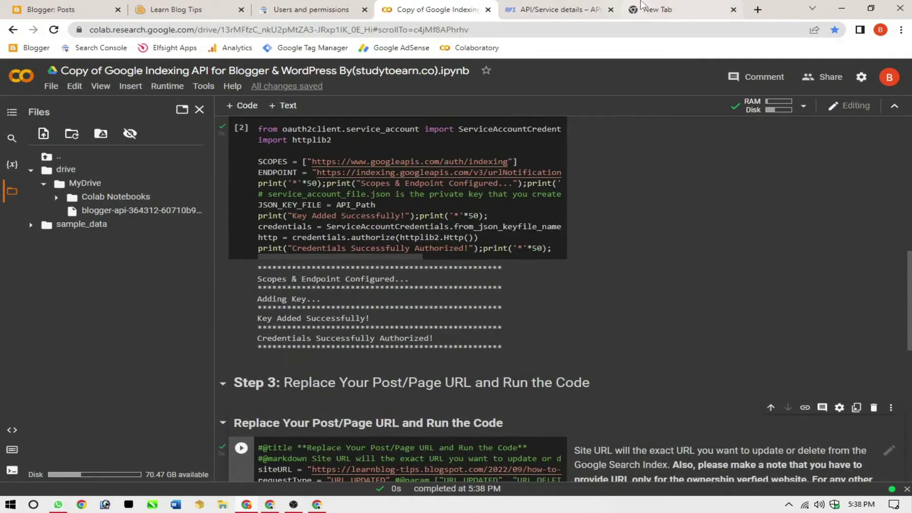
click(665, 9)
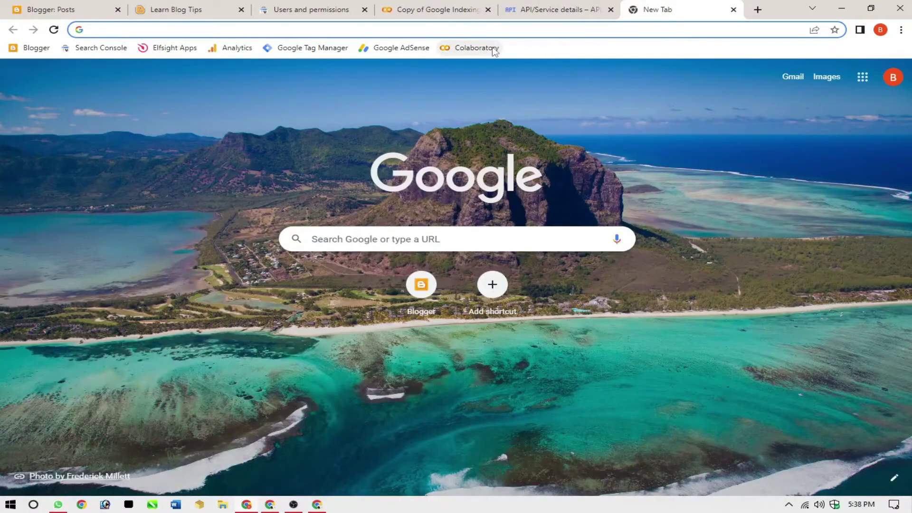
click(470, 48)
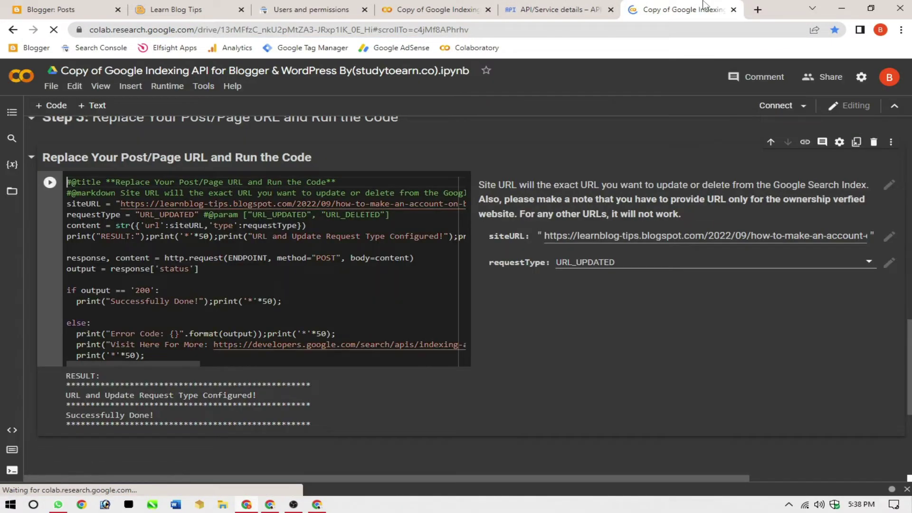
Run the Connect Your Google Drive cell in Step 1 of the newly opened notebook
scroll(42, 219, up, 7)
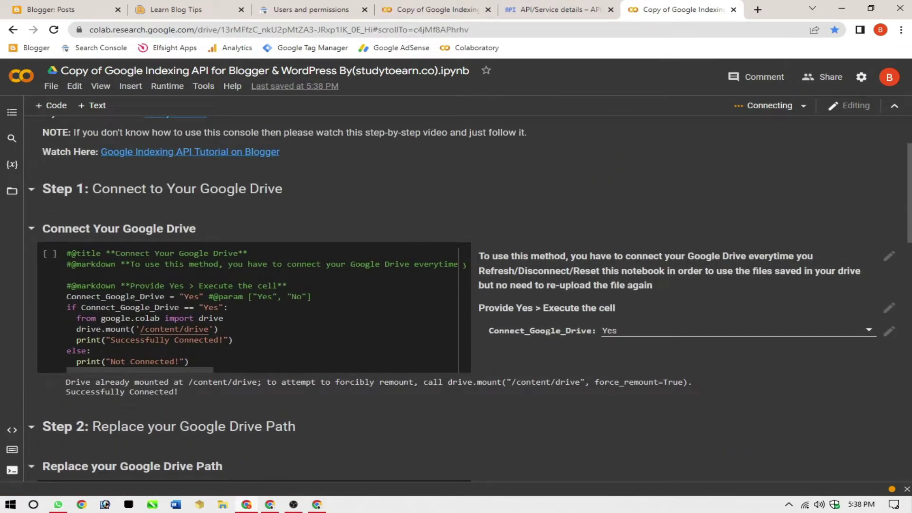
scroll(806, 218, down, 2)
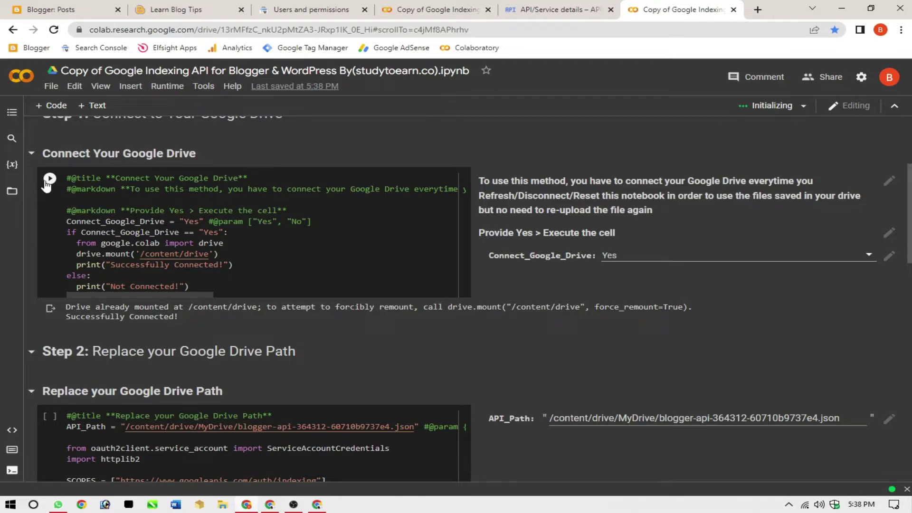
scroll(48, 185, down, 3)
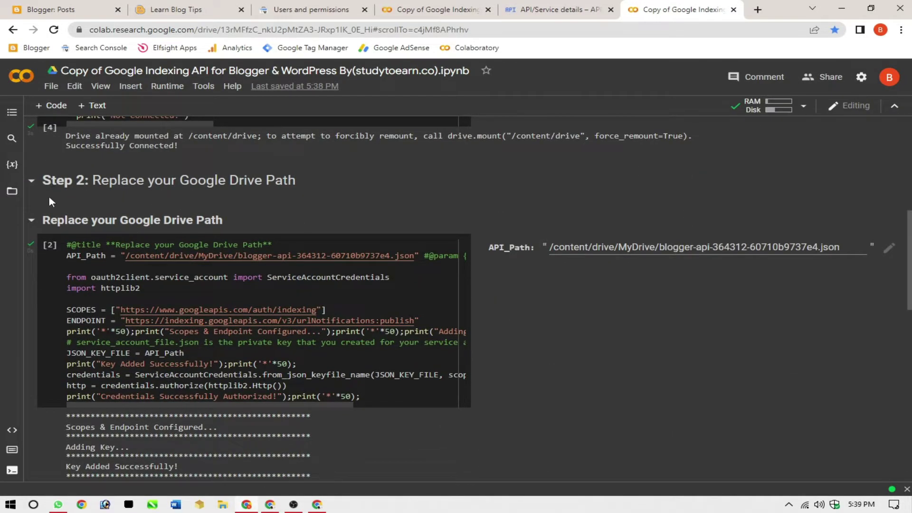
Locate the service account key file in the notebook's MyDrive folder and select the API_Path value in Step 2
click(12, 191)
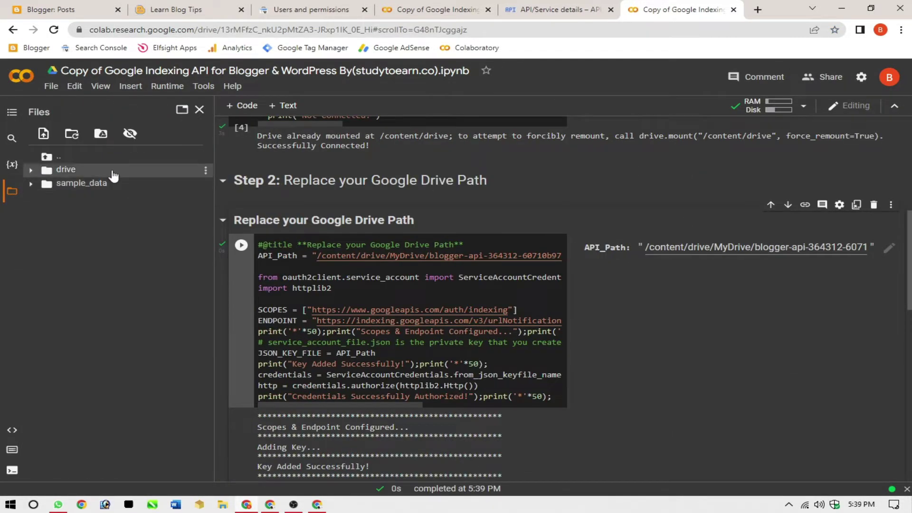
click(133, 185)
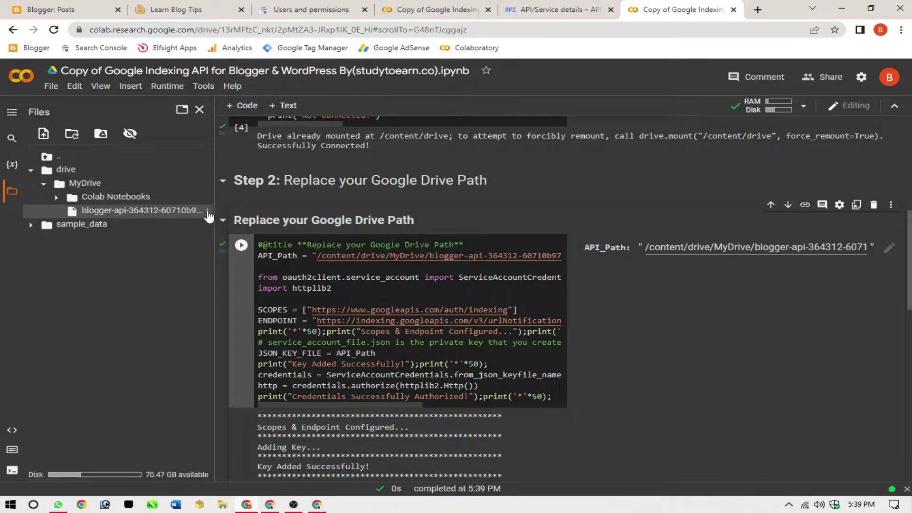
click(207, 213)
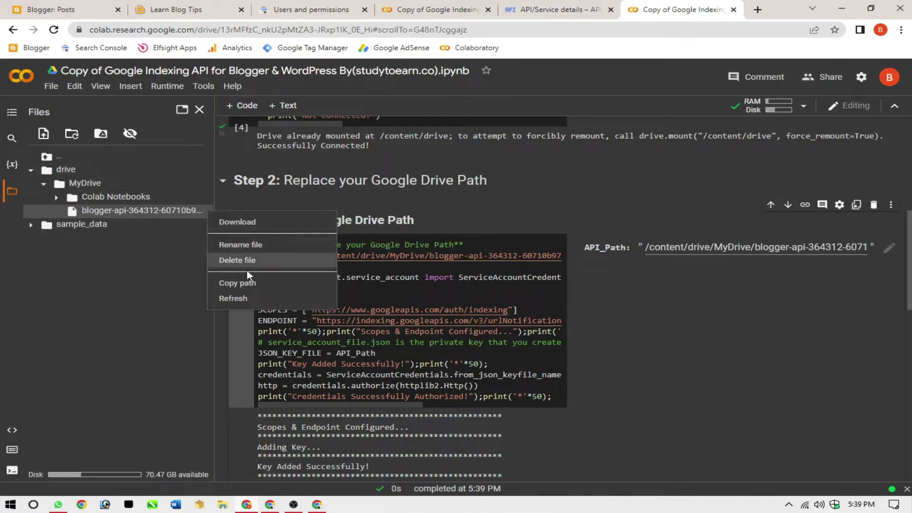
click(747, 242)
triple_click(761, 245)
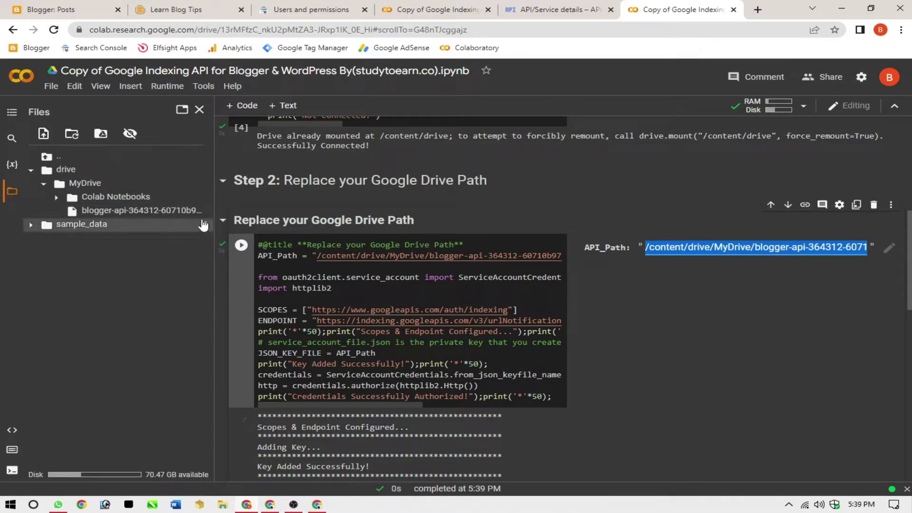
Run the Replace your Google Drive Path cell in Step 2 and review its output
click(241, 248)
scroll(247, 266, down, 3)
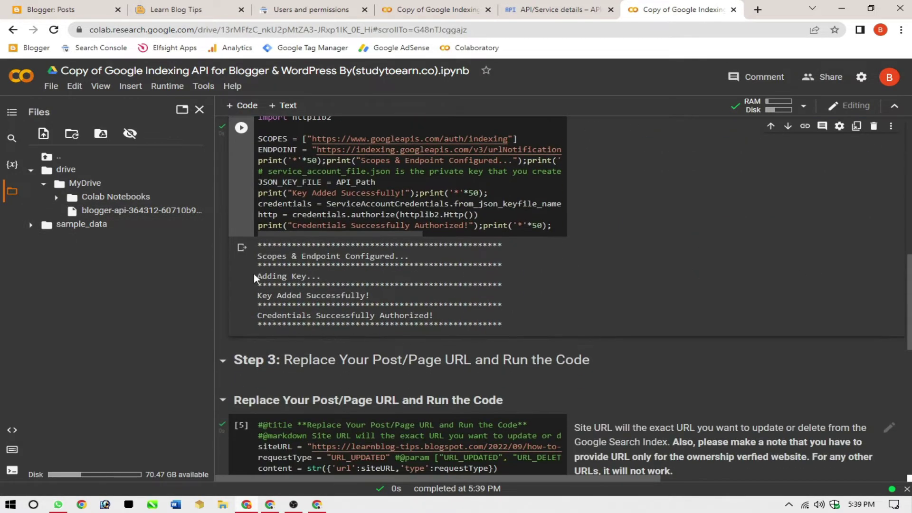
drag(252, 257, 470, 307)
click(241, 209)
scroll(241, 209, down, 3)
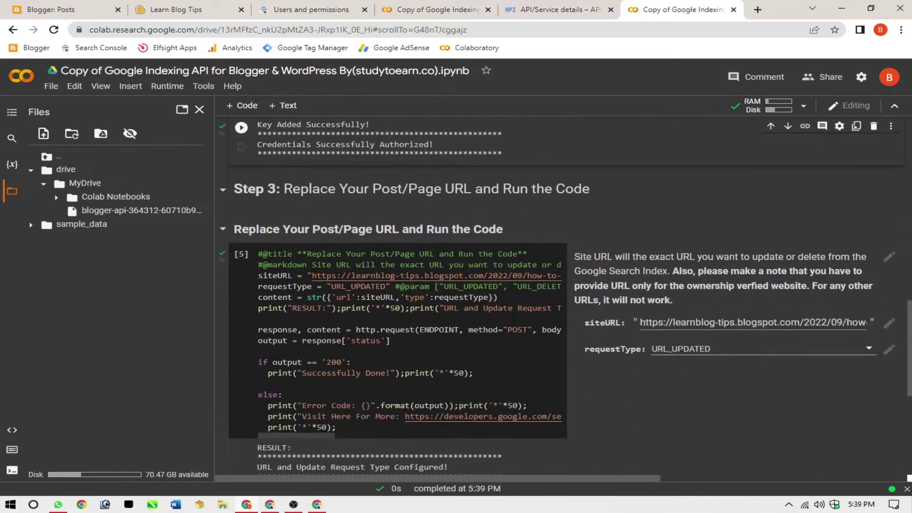
drag(235, 189, 552, 190)
click(655, 315)
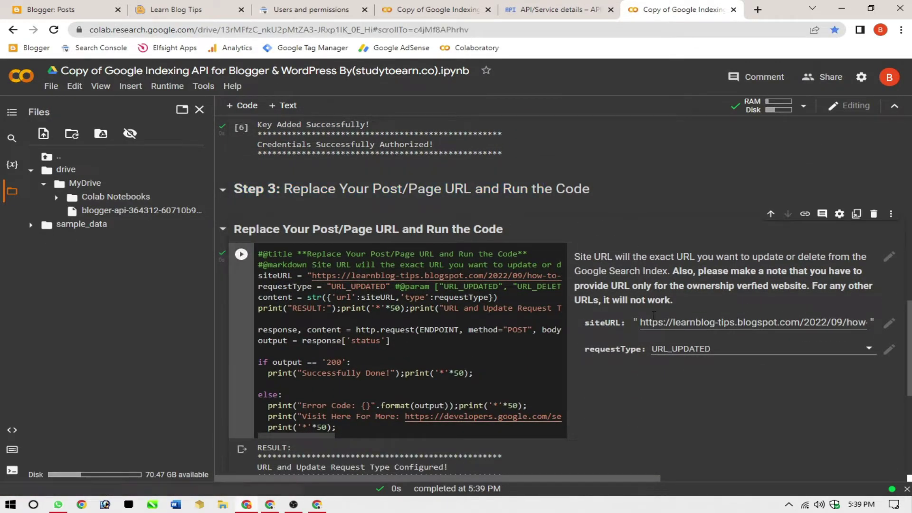
triple_click(782, 322)
key(BackSpace)
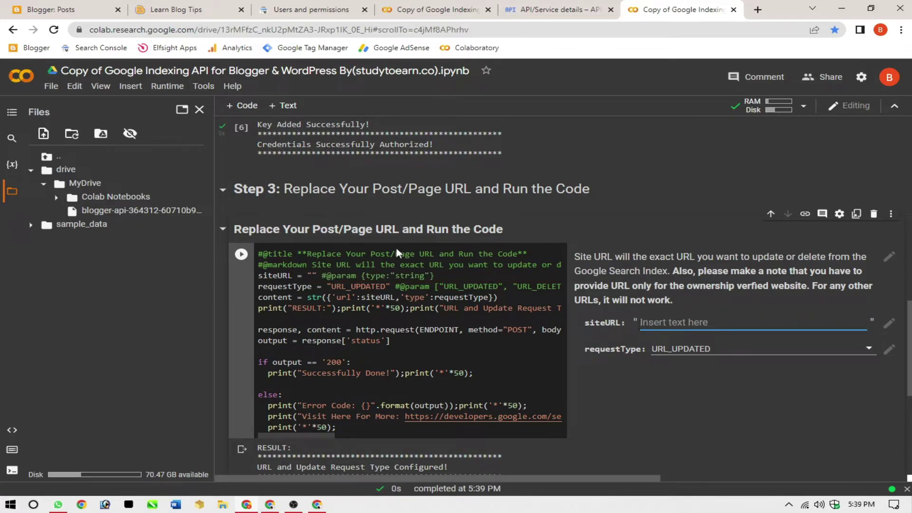
click(51, 10)
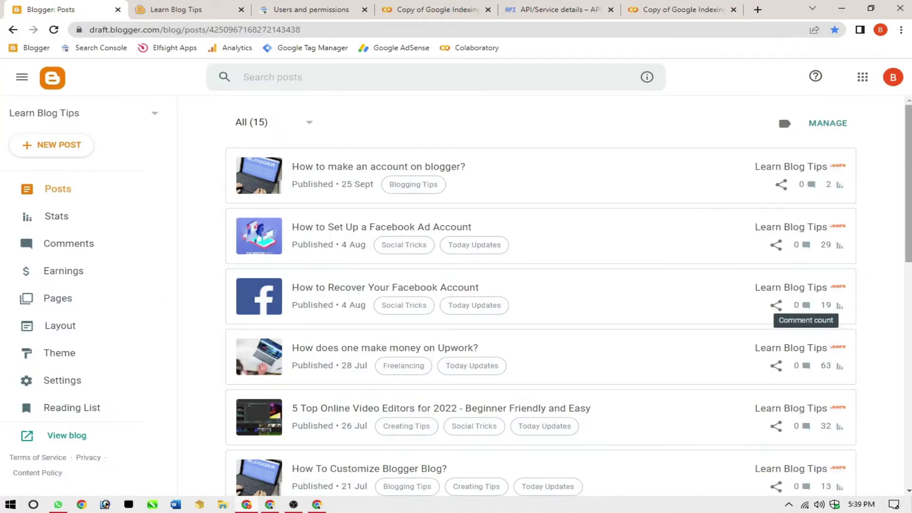
scroll(541, 294, down, 12)
scroll(541, 295, up, 12)
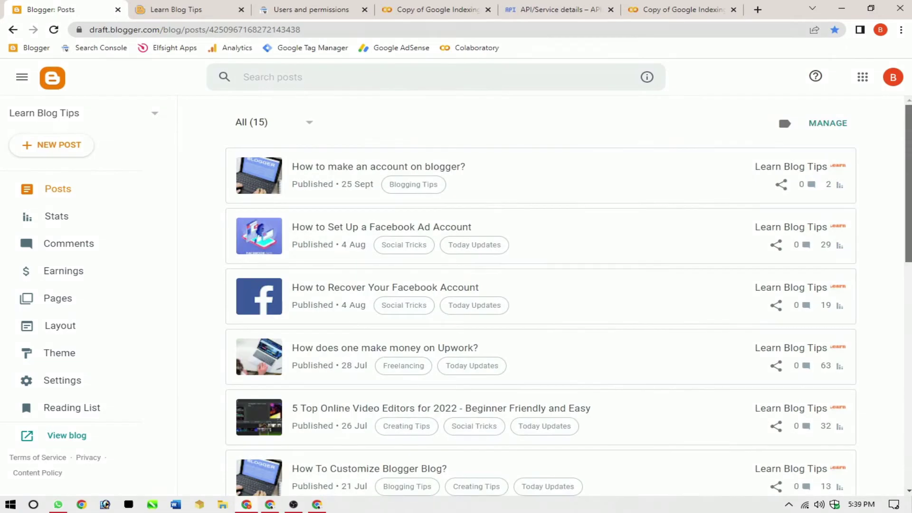
key(ctrl+shift+Tab)
text(https://learnblog-tips.blogspot.com/2022/09/how-to-make-an-account-on-blogger.html)
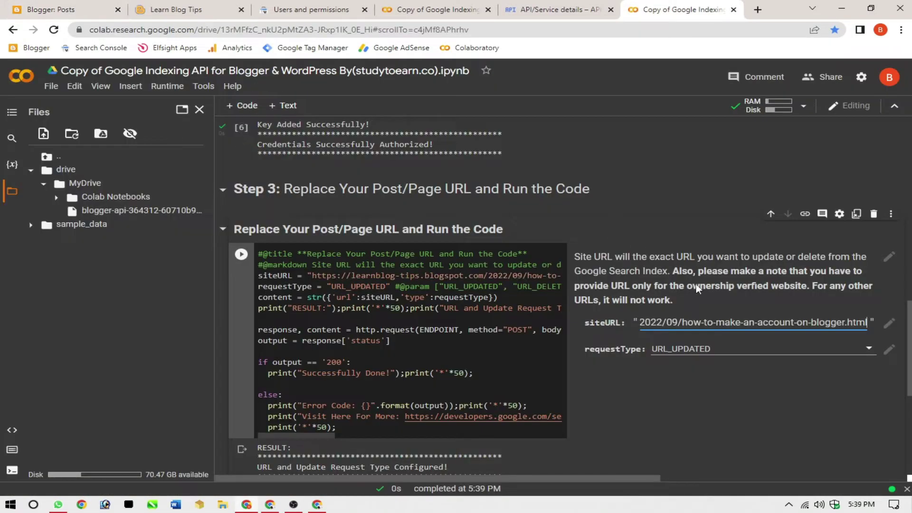
Run the Step 3 Replace Your Post/Page URL cell with request type URL_UPDATED and review its output
click(241, 256)
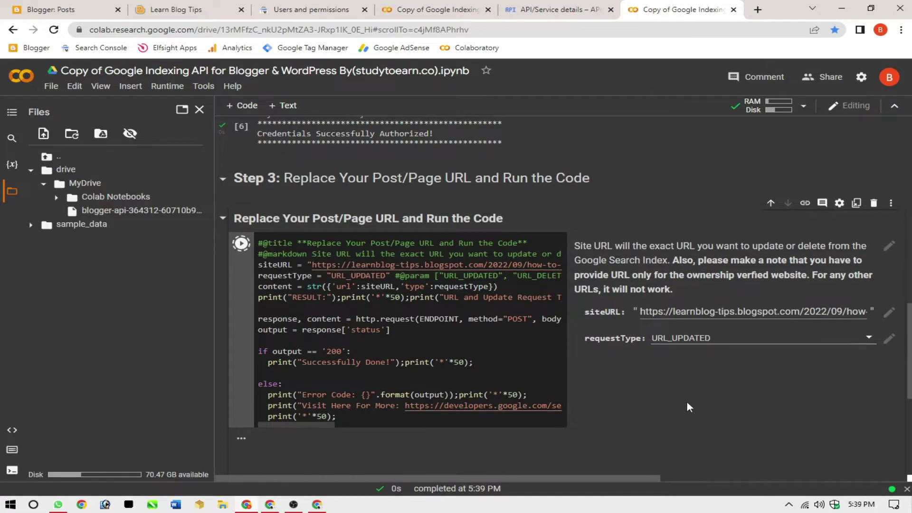
scroll(455, 396, down, 2)
scroll(455, 395, down, 1)
scroll(372, 359, up, 2)
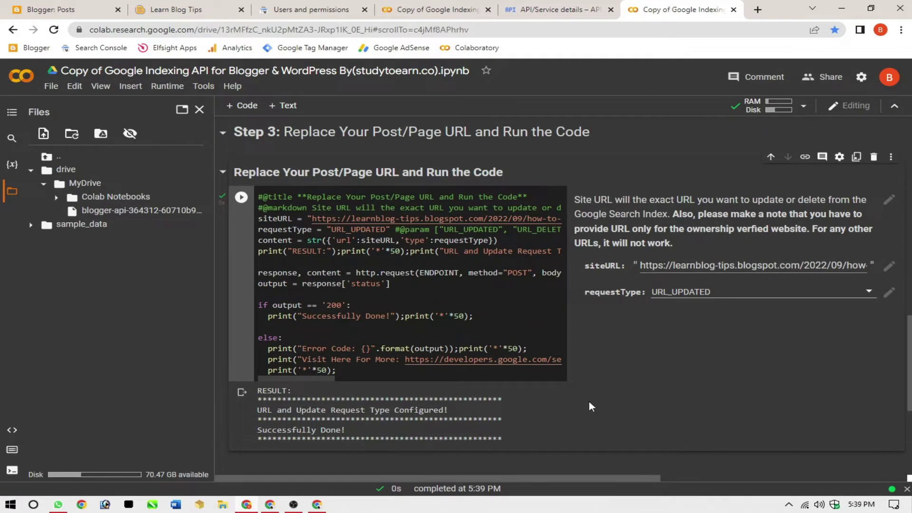
scroll(592, 407, up, 2)
scroll(591, 407, down, 3)
scroll(591, 407, up, 3)
scroll(591, 407, down, 1)
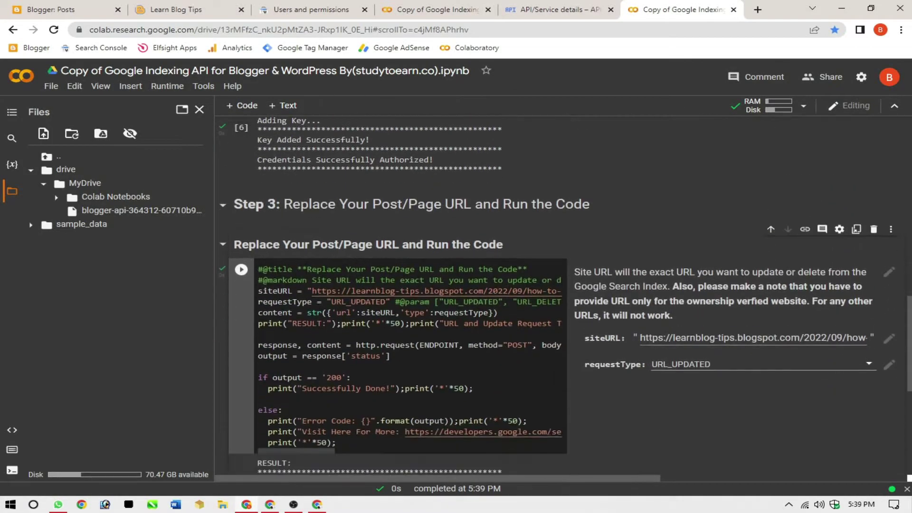
scroll(561, 294, down, 2)
scroll(560, 294, up, 15)
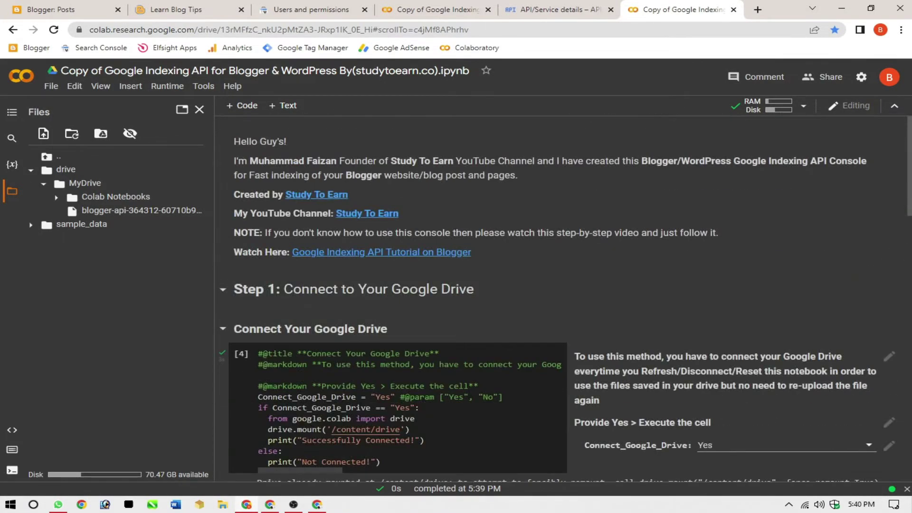
key(ctrl+Tab)
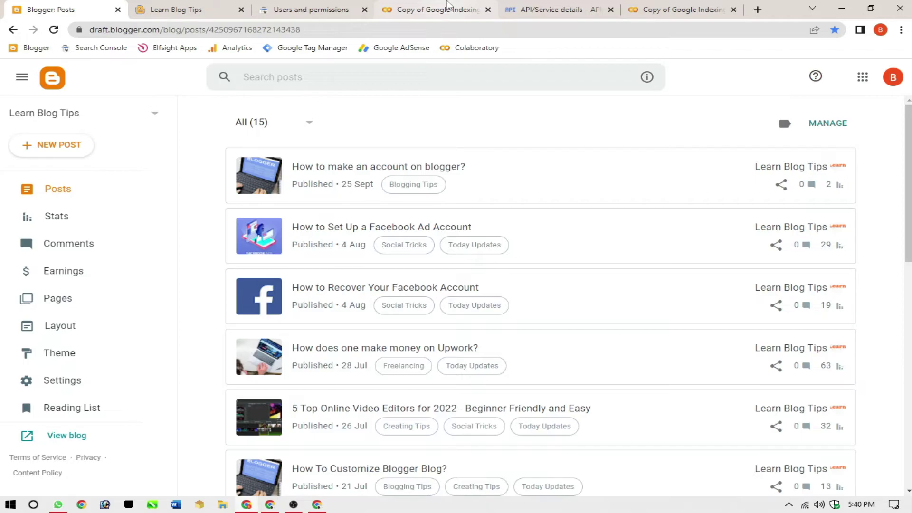
click(680, 10)
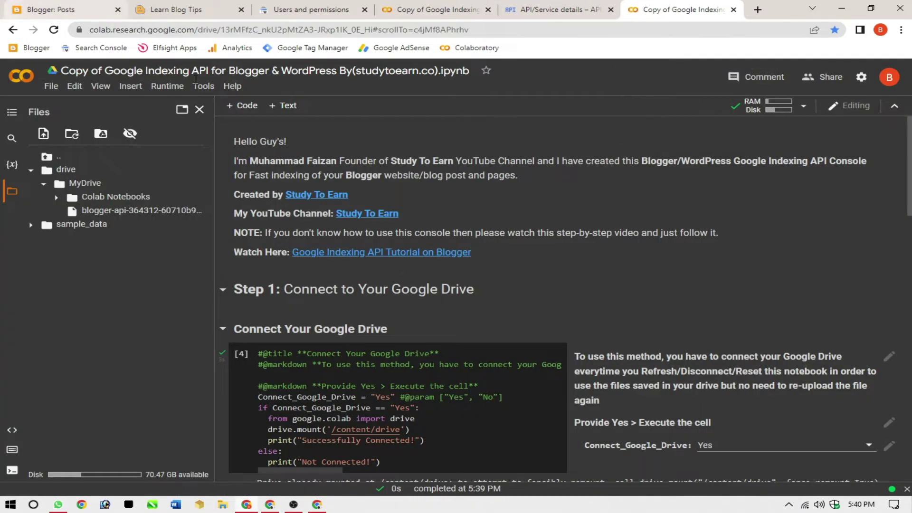
scroll(565, 299, down, 6)
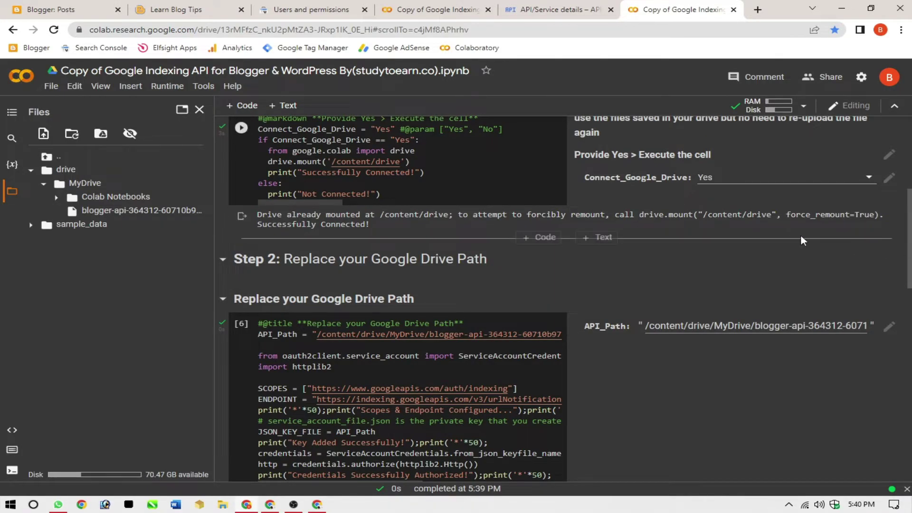
key(shift+Return)
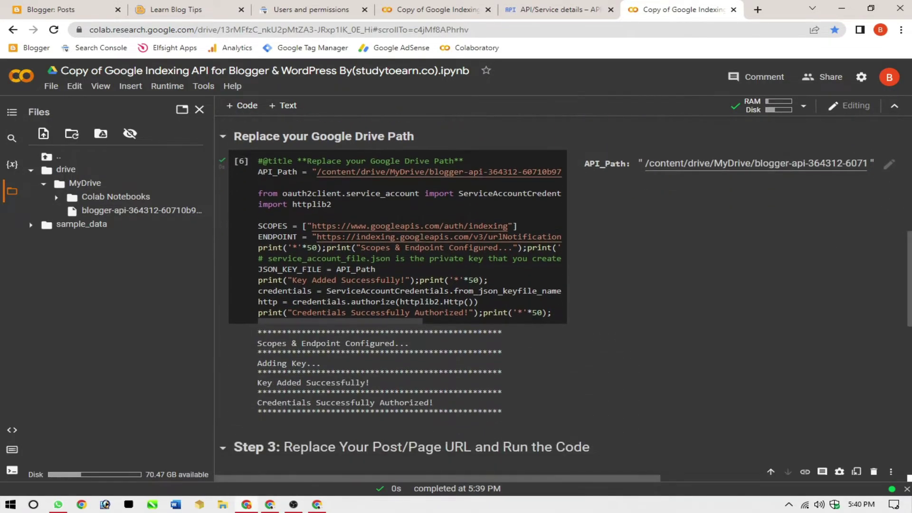
click(47, 10)
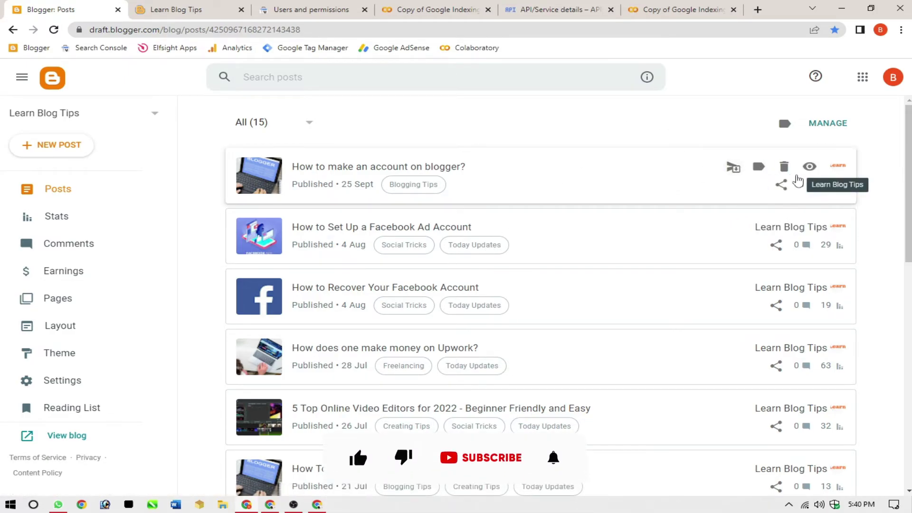
Switch to the Technical Temple WordPress dashboard, opening the site's homepage in a separate tab
click(270, 504)
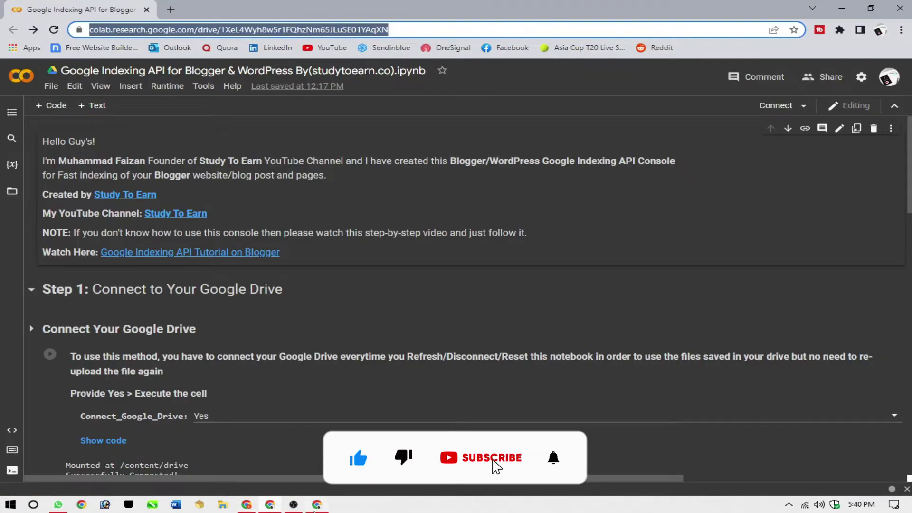
key(alt+Tab)
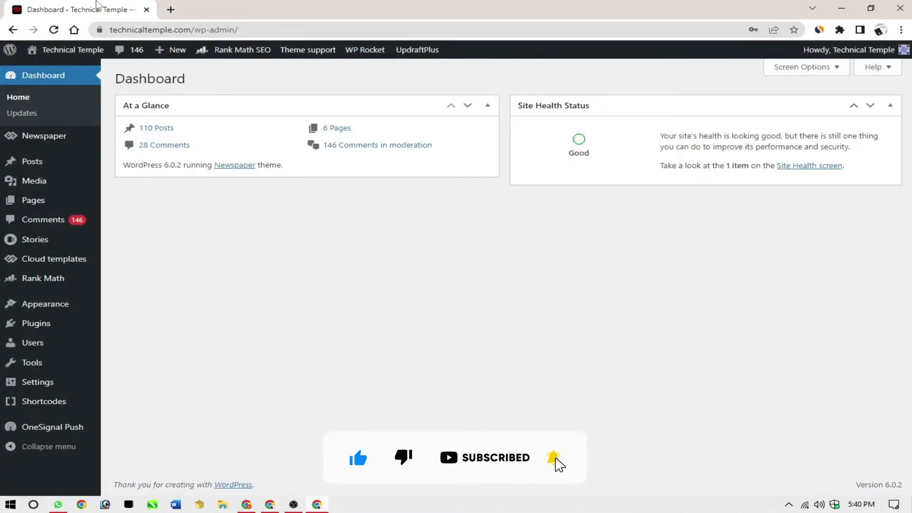
right_click(69, 53)
click(92, 63)
click(223, 12)
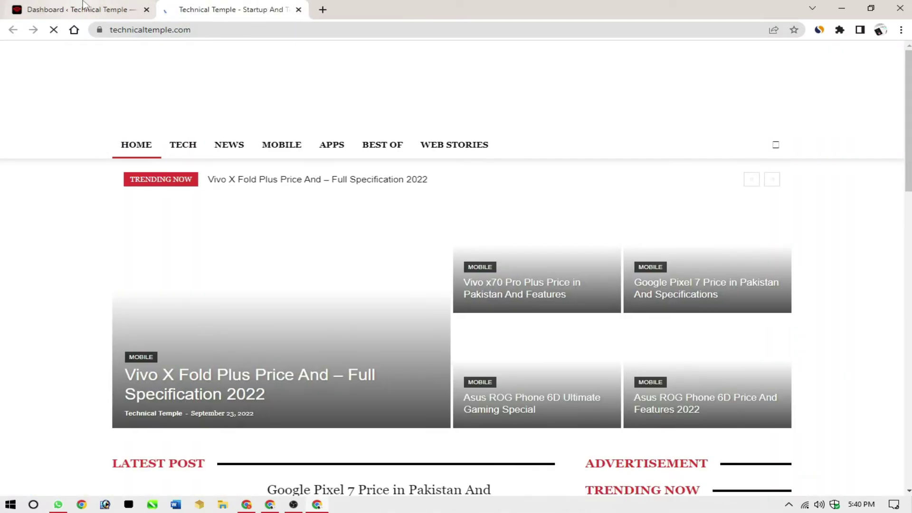
click(76, 9)
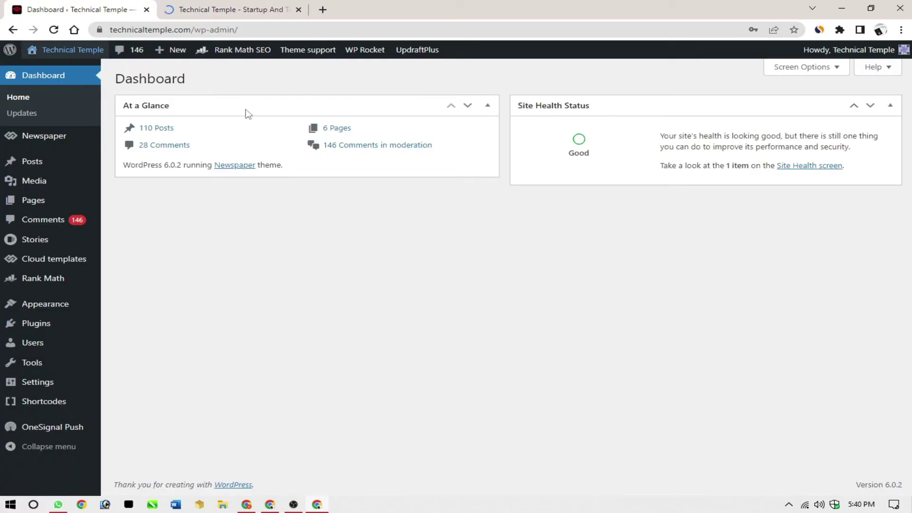
click(316, 507)
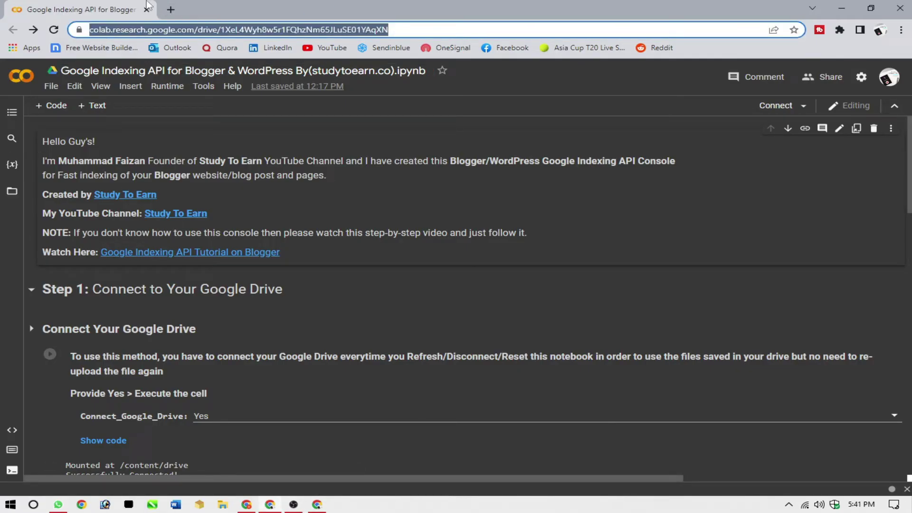
key(alt+Tab)
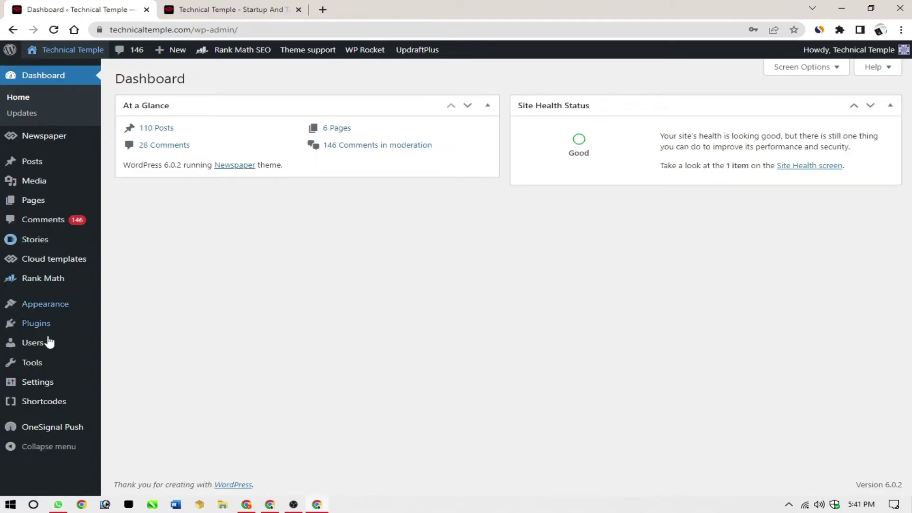
Search for new WordPress plugins with "indexing api" and locate Instant Indexing for Google by Rank Math
mouse_move(29, 333)
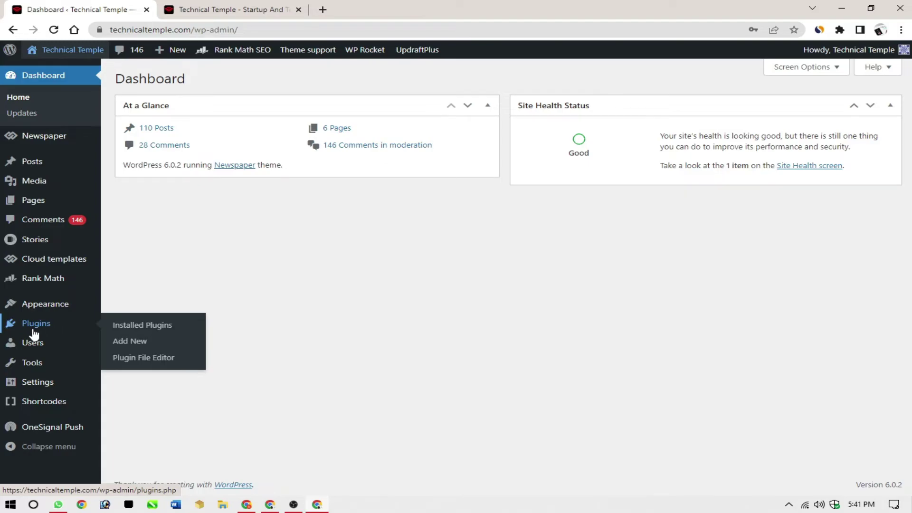
click(126, 328)
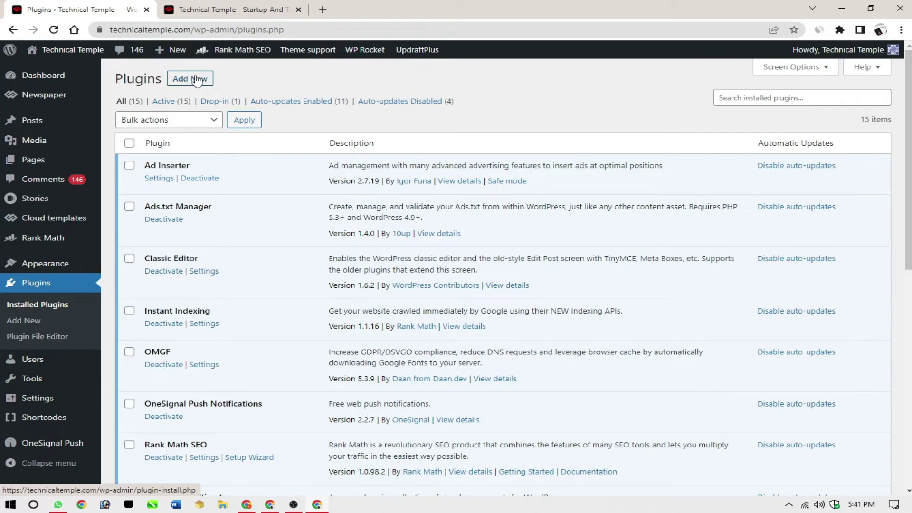
click(198, 80)
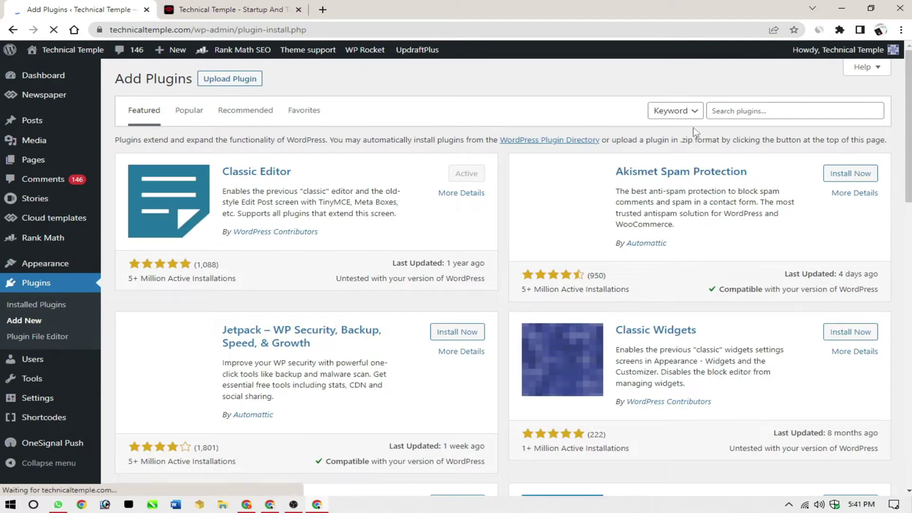
click(749, 109)
text(indexing ap)
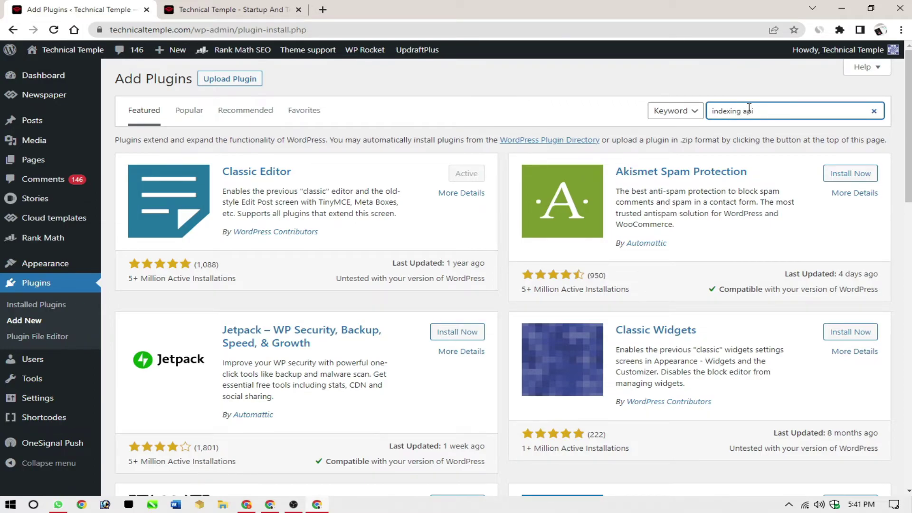
text(i)
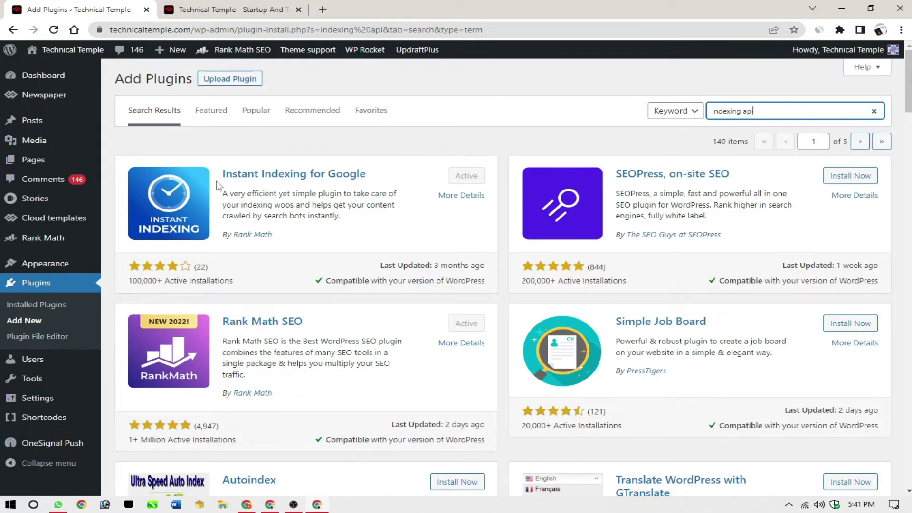
drag(221, 175, 381, 188)
click(381, 188)
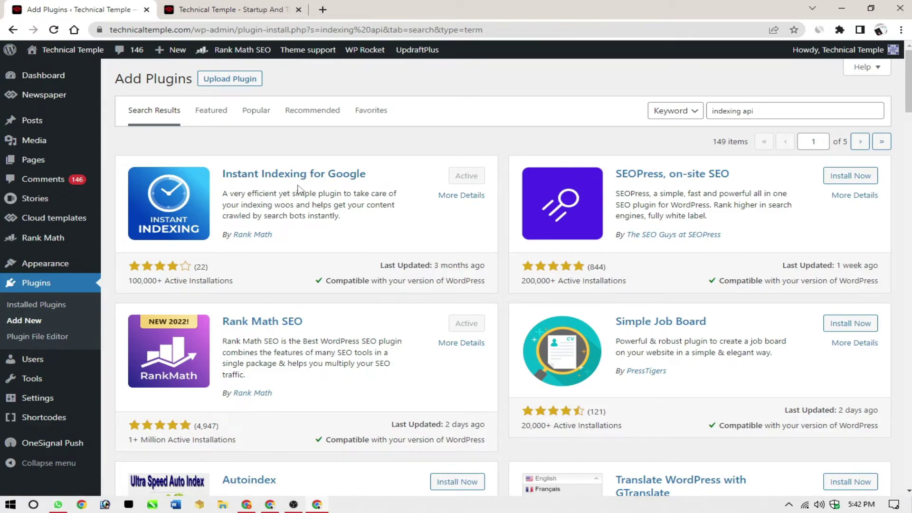
Open the Google API settings of Rank Math's Instant Indexing
mouse_move(47, 242)
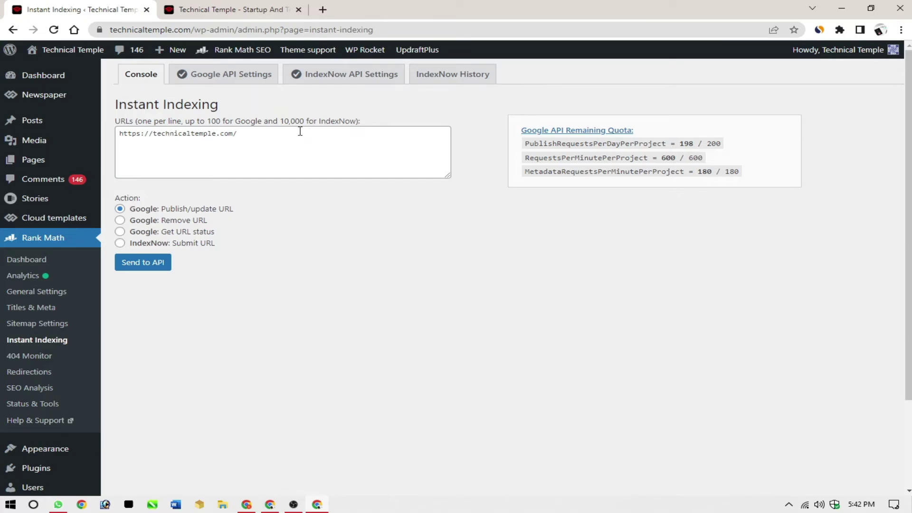
click(238, 76)
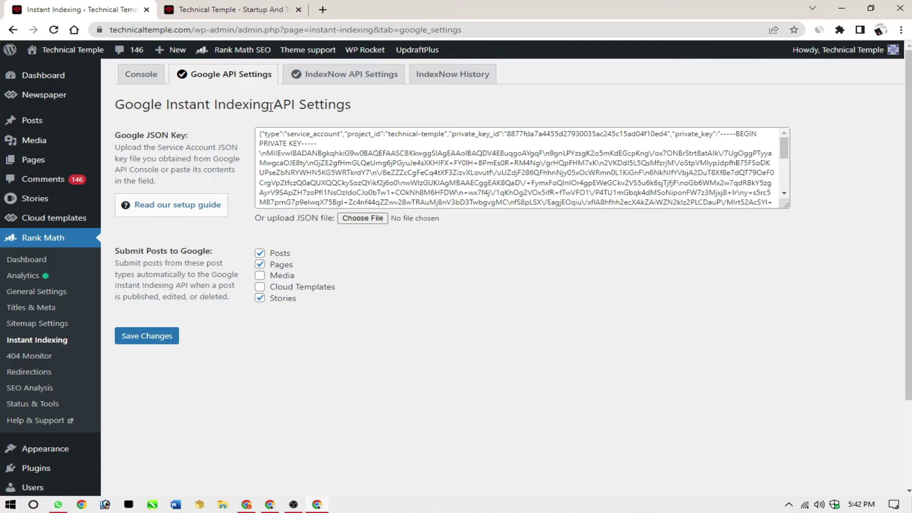
click(361, 218)
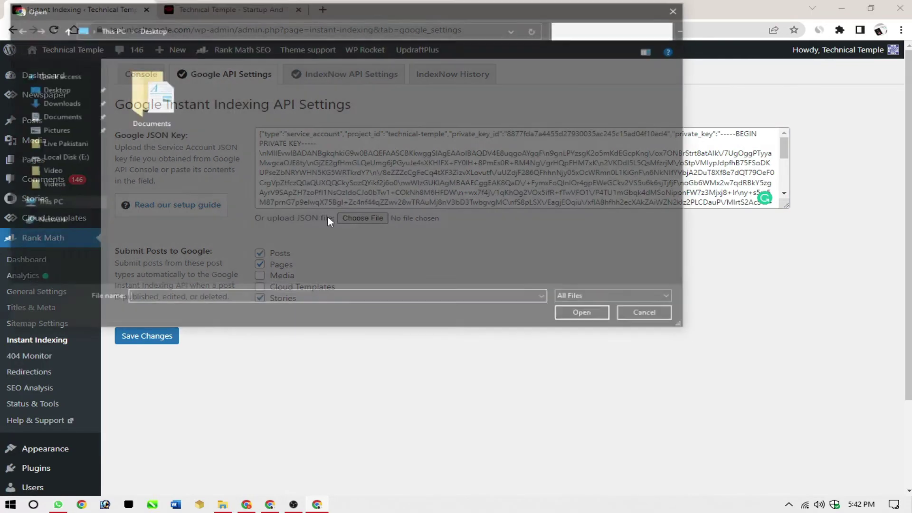
key(Escape)
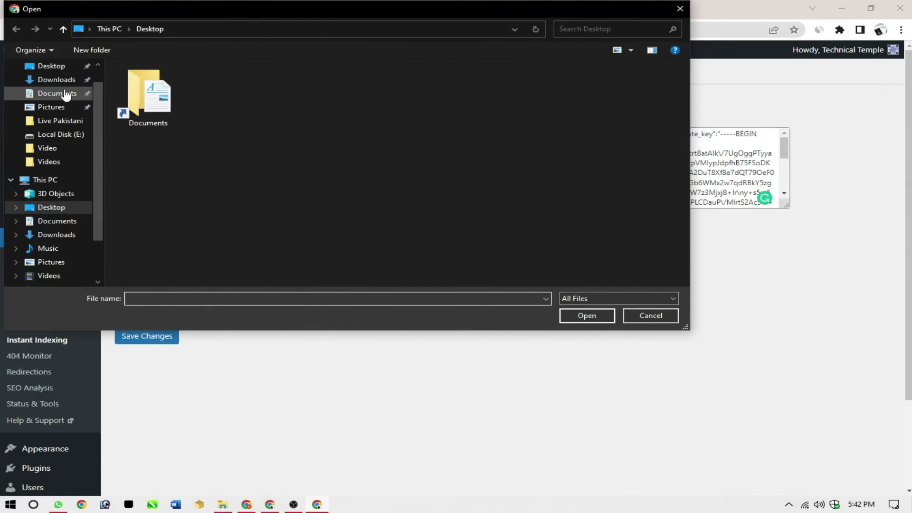
click(56, 79)
click(147, 106)
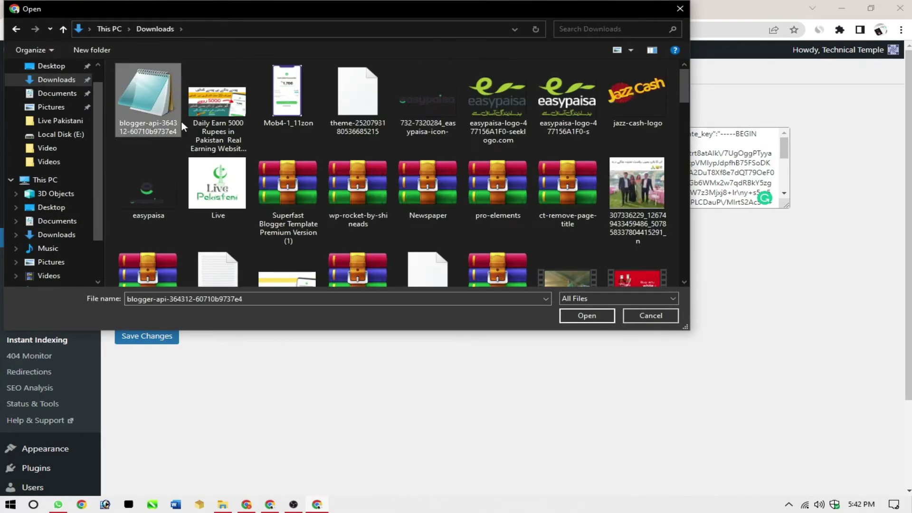
click(637, 315)
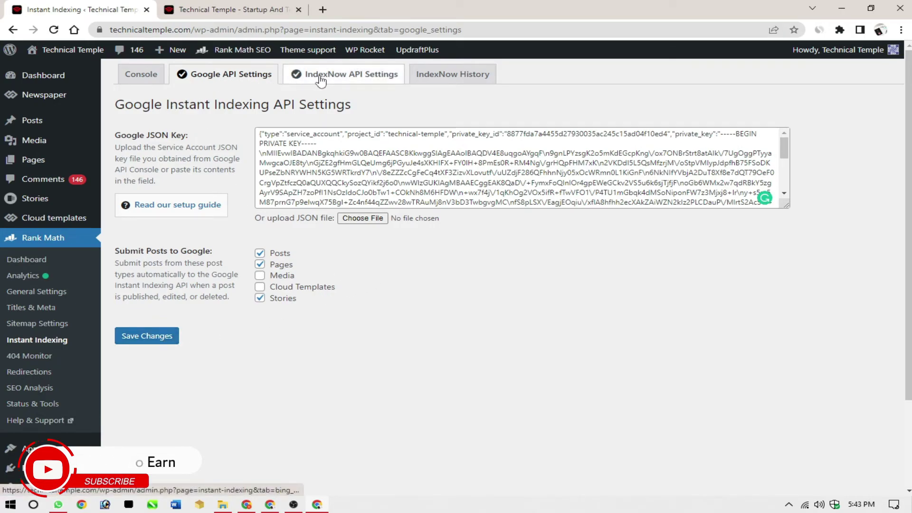
click(274, 74)
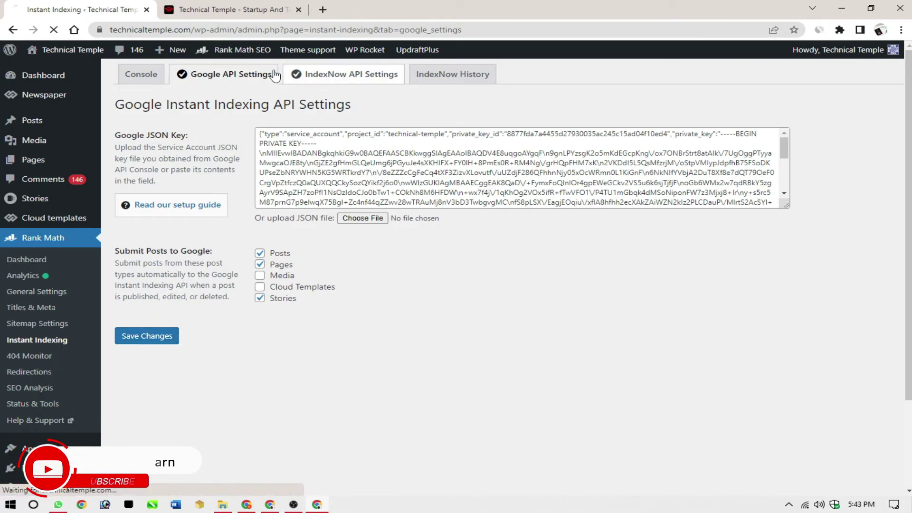
click(127, 76)
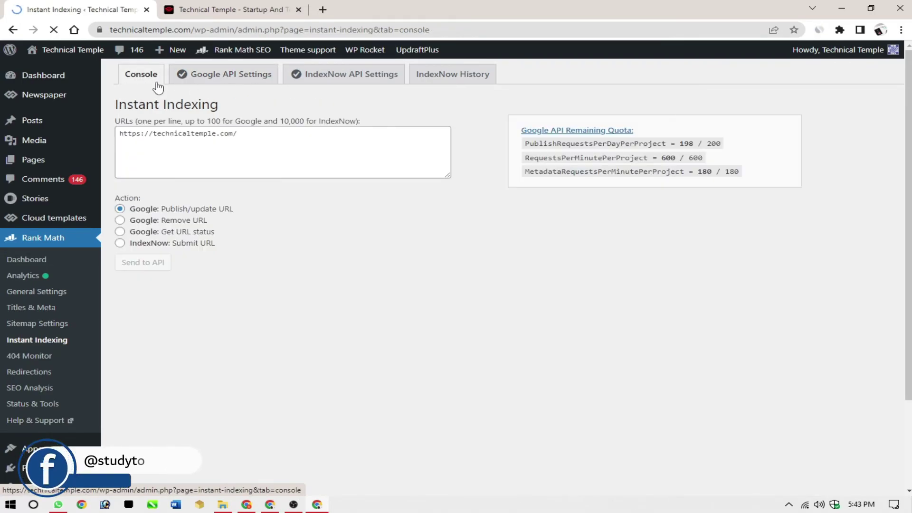
drag(256, 132, 112, 135)
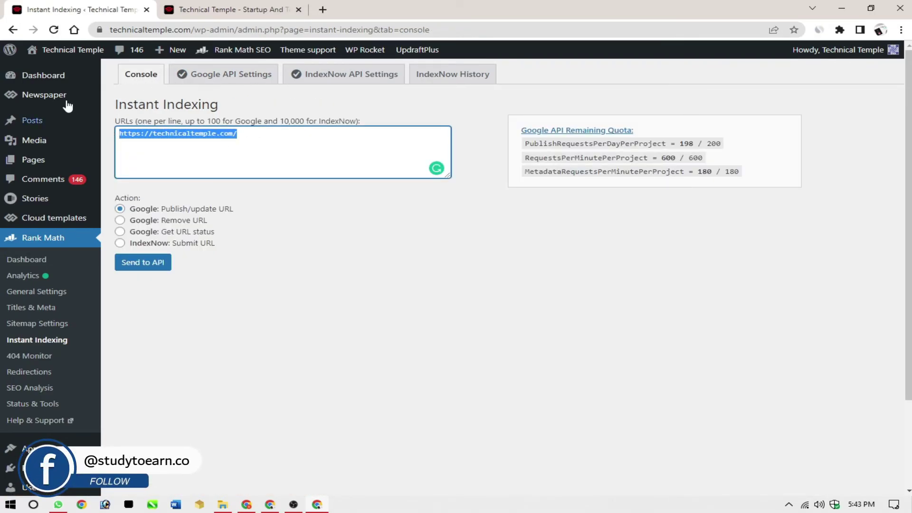
mouse_move(65, 90)
text(https://learnblog-tips.blogspot.com/2022/09/how-to-make-an-account-on-blogger.html)
key(ctrl+a)
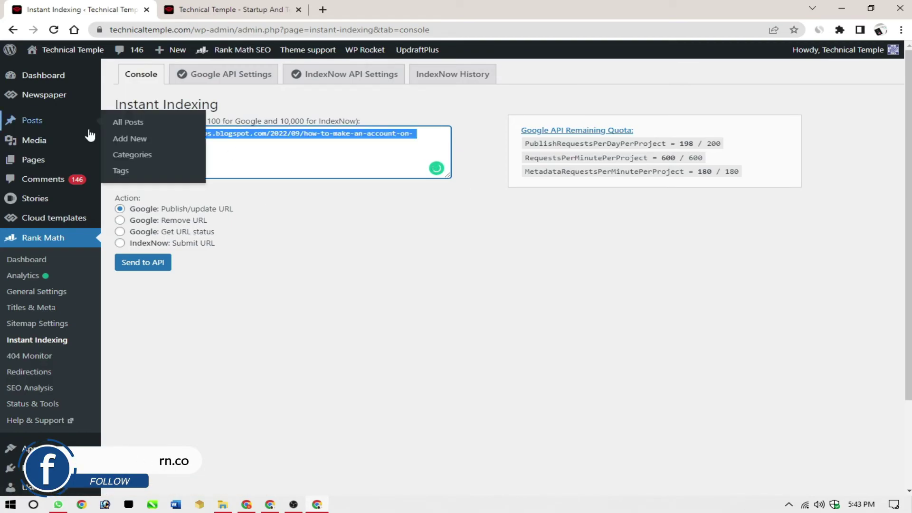
click(222, 145)
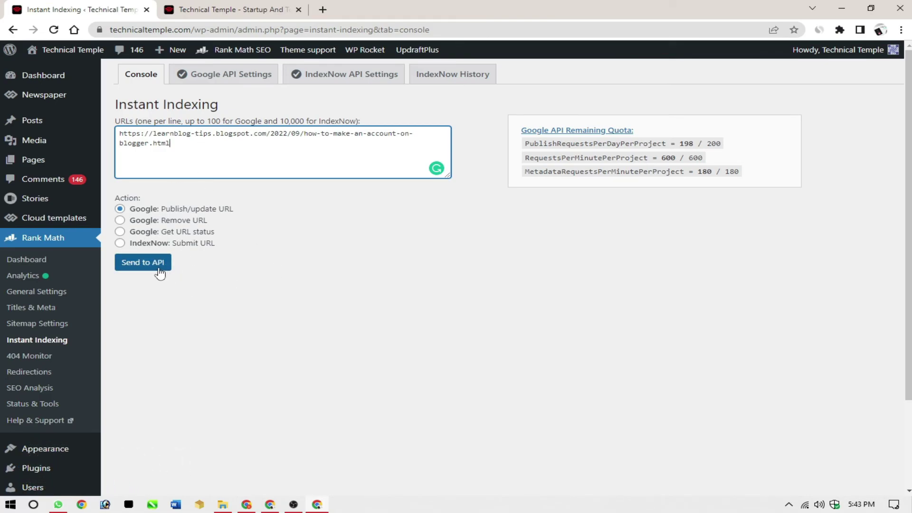
drag(183, 146, 121, 130)
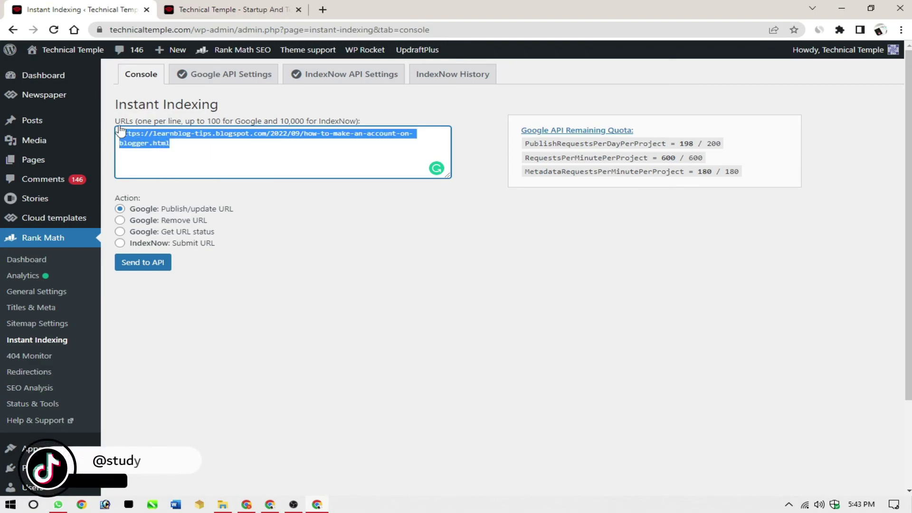
click(334, 247)
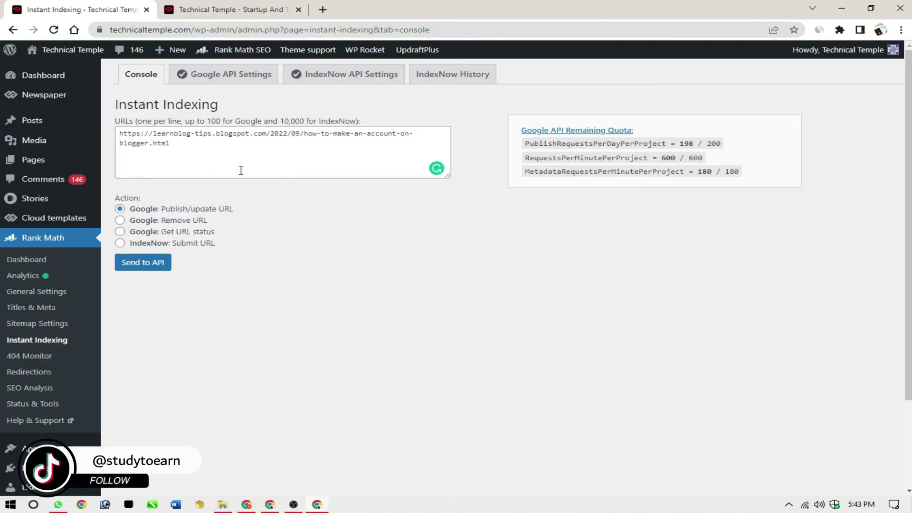
drag(207, 151, 142, 133)
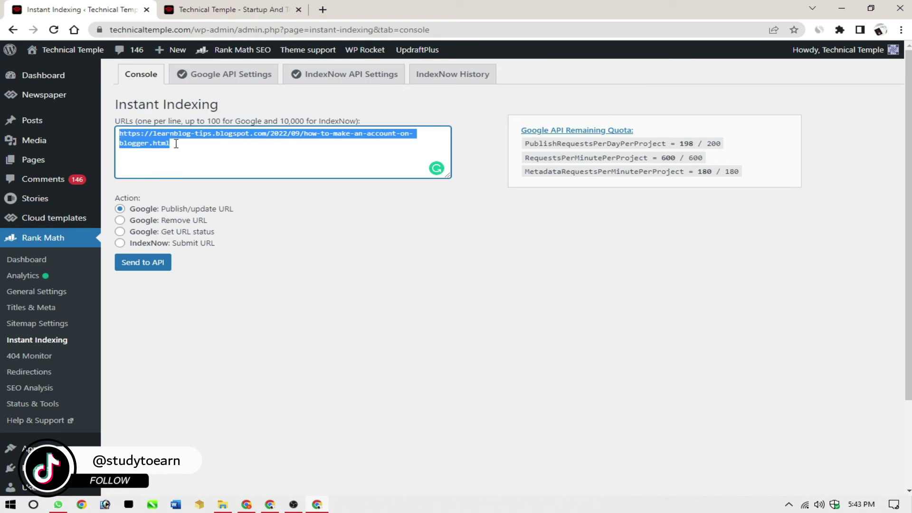
click(224, 148)
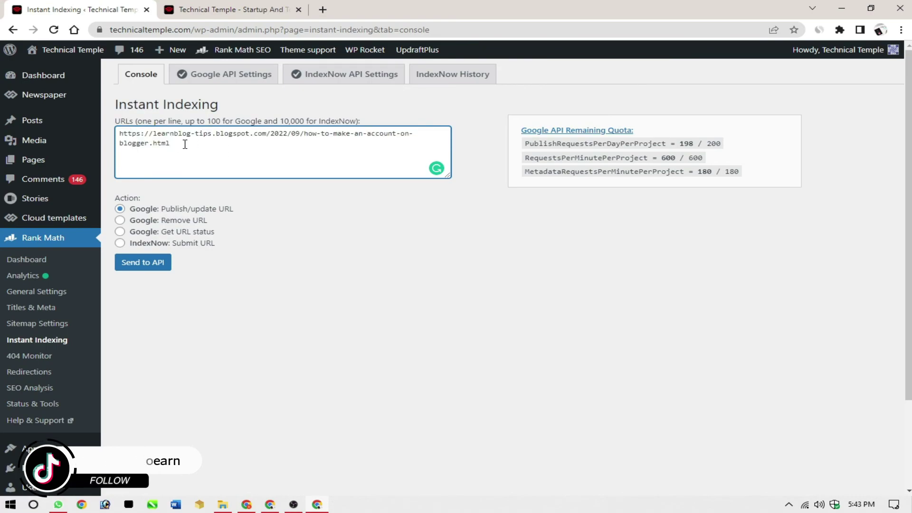